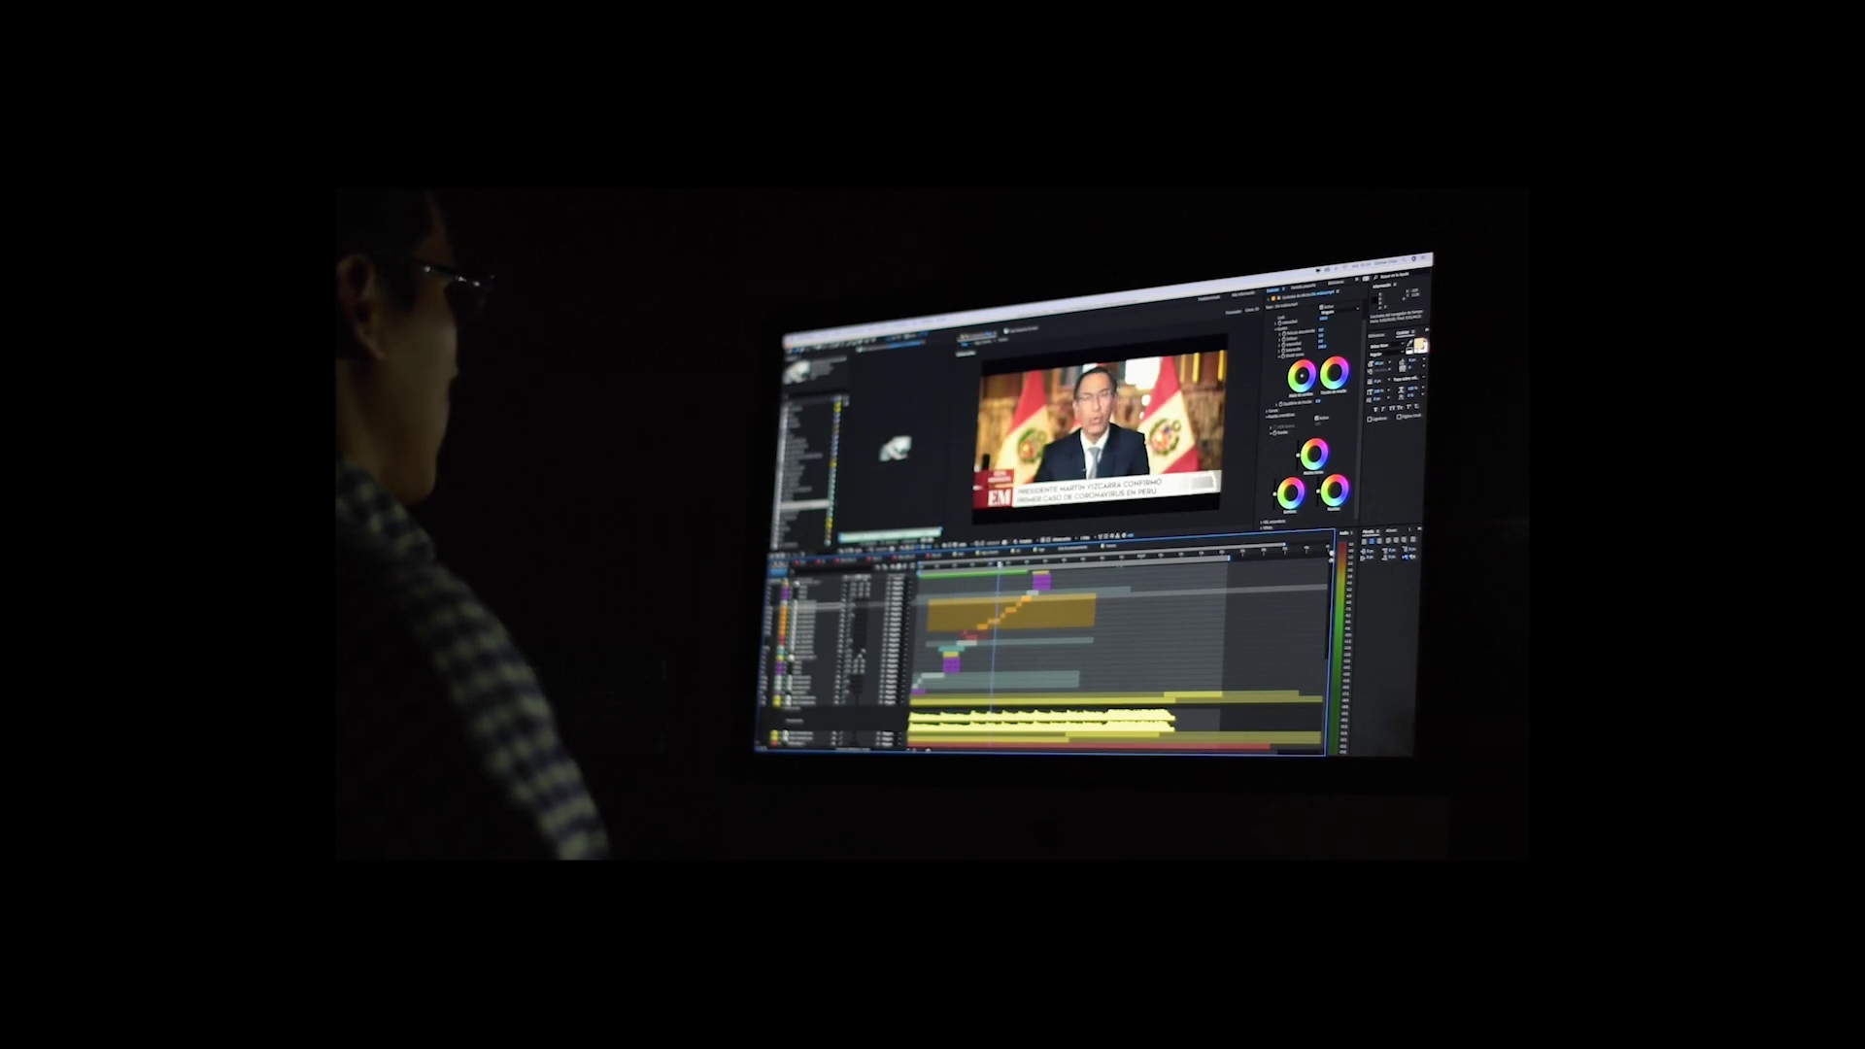
Adjust the timeline zoom and select the yellow layer with the timeline focused.
key(minus)
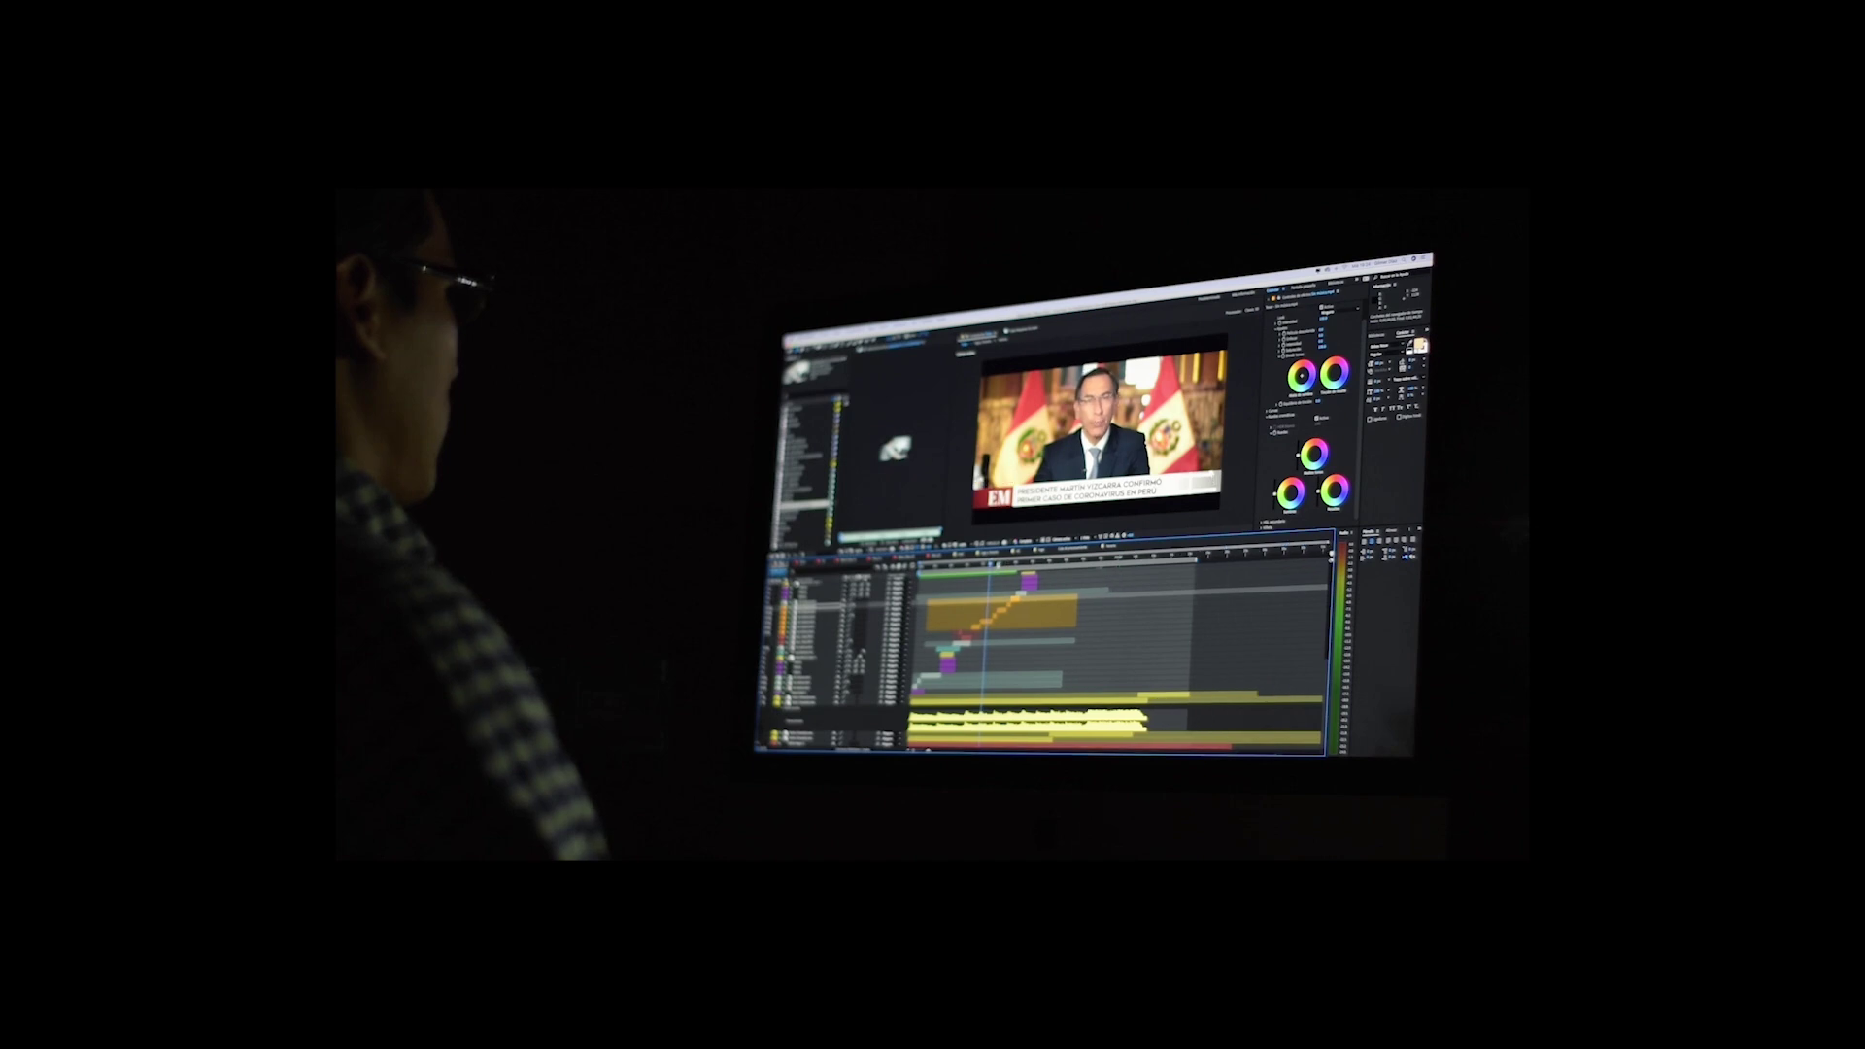
key(equal)
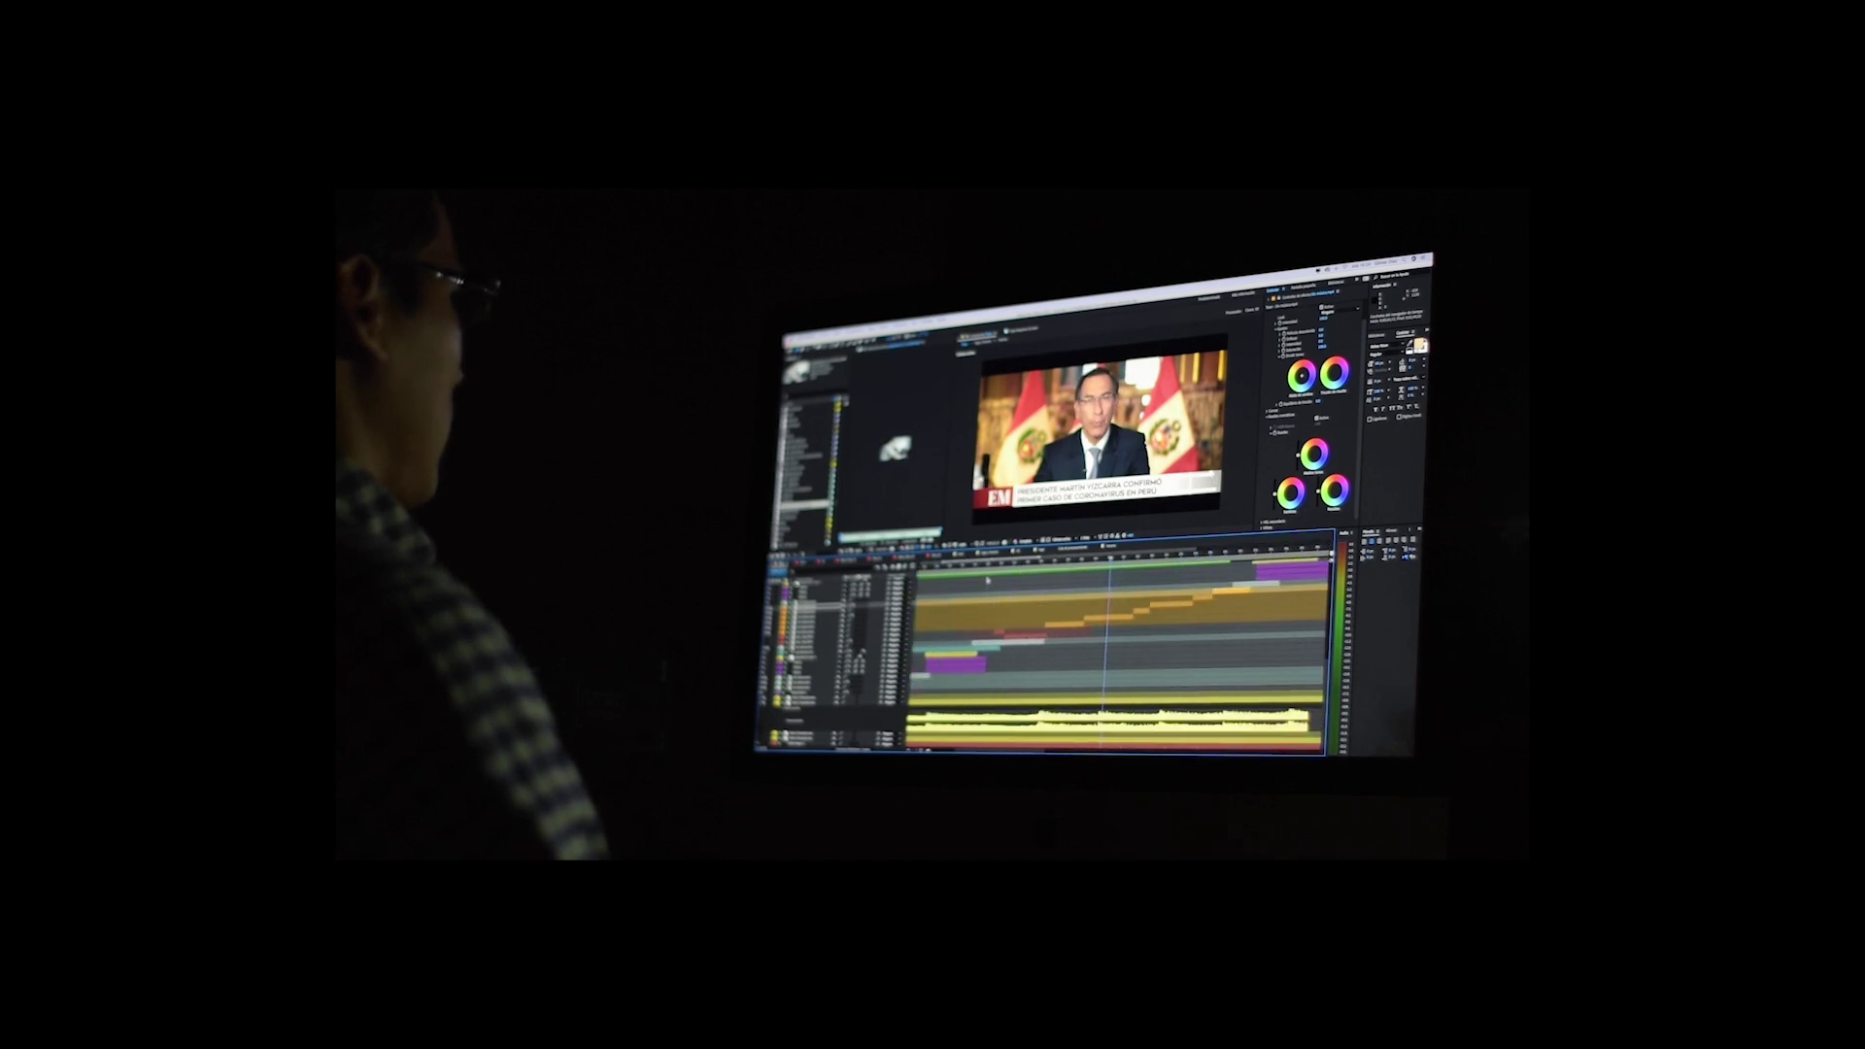
scroll(985, 582, down, 3)
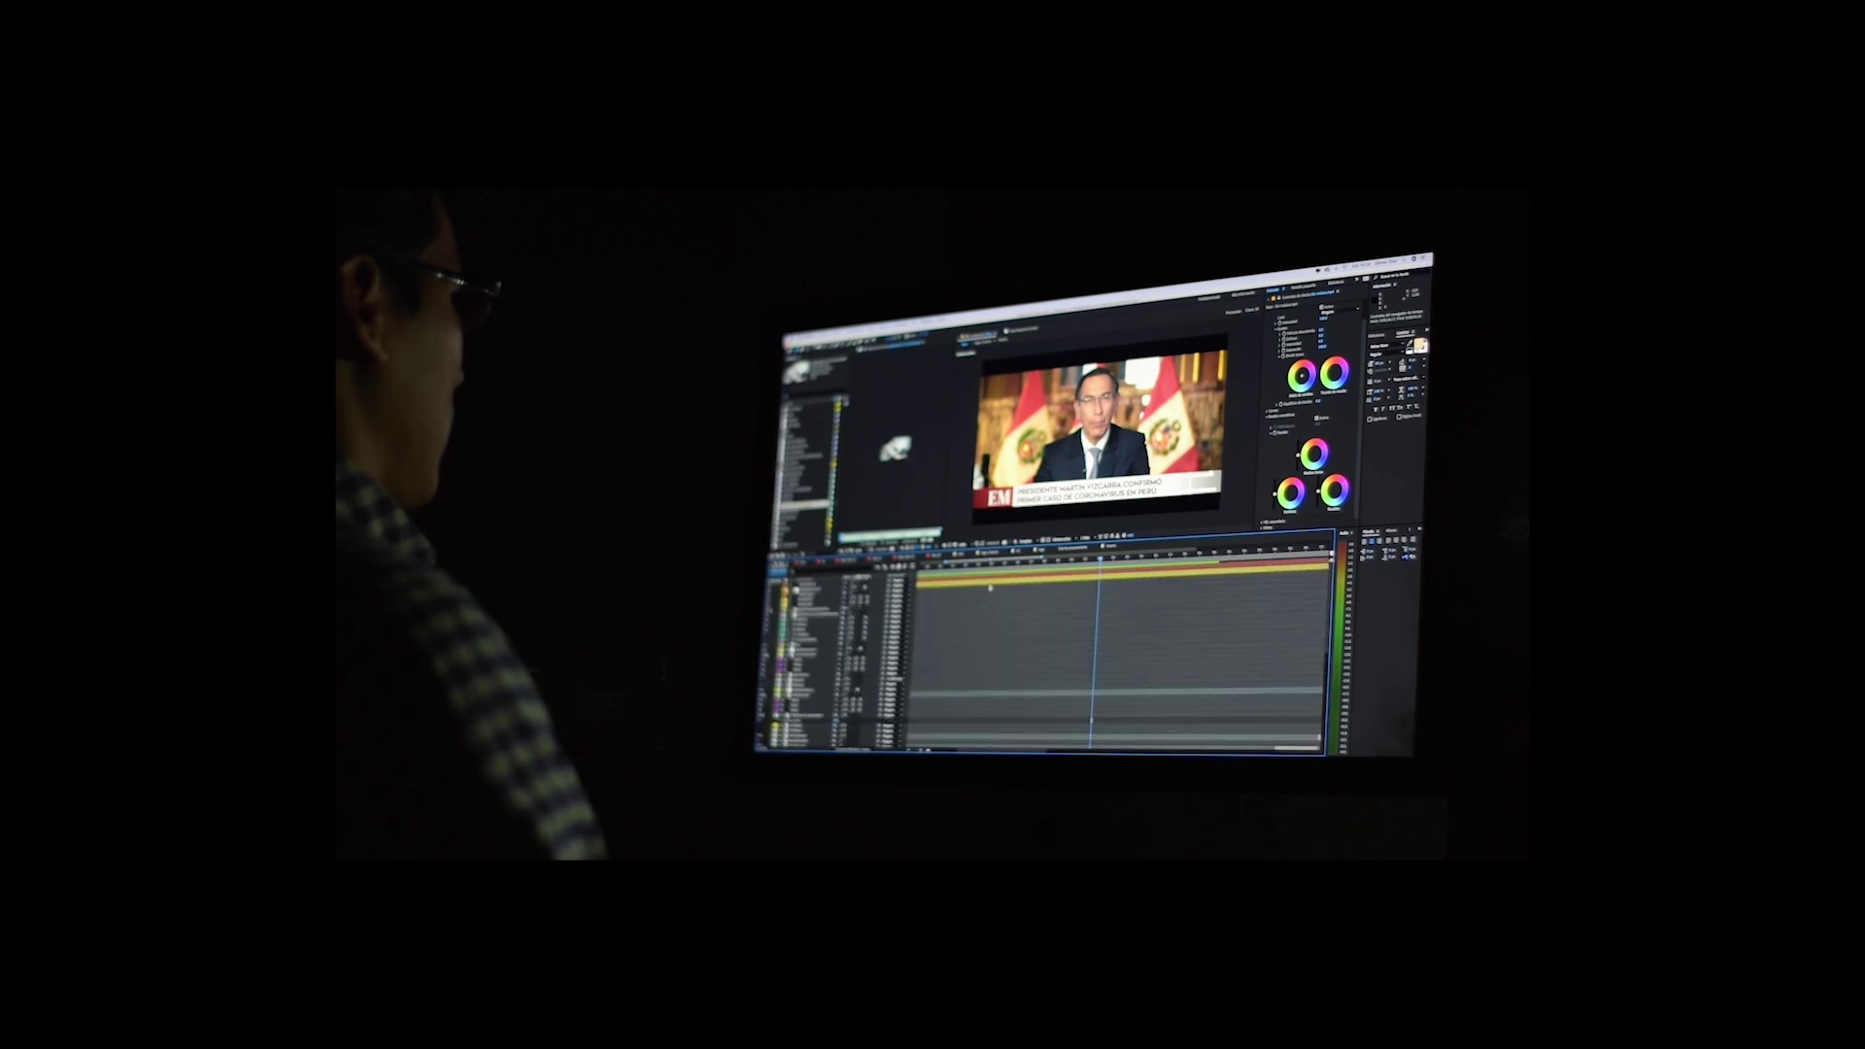
scroll(990, 588, up, 3)
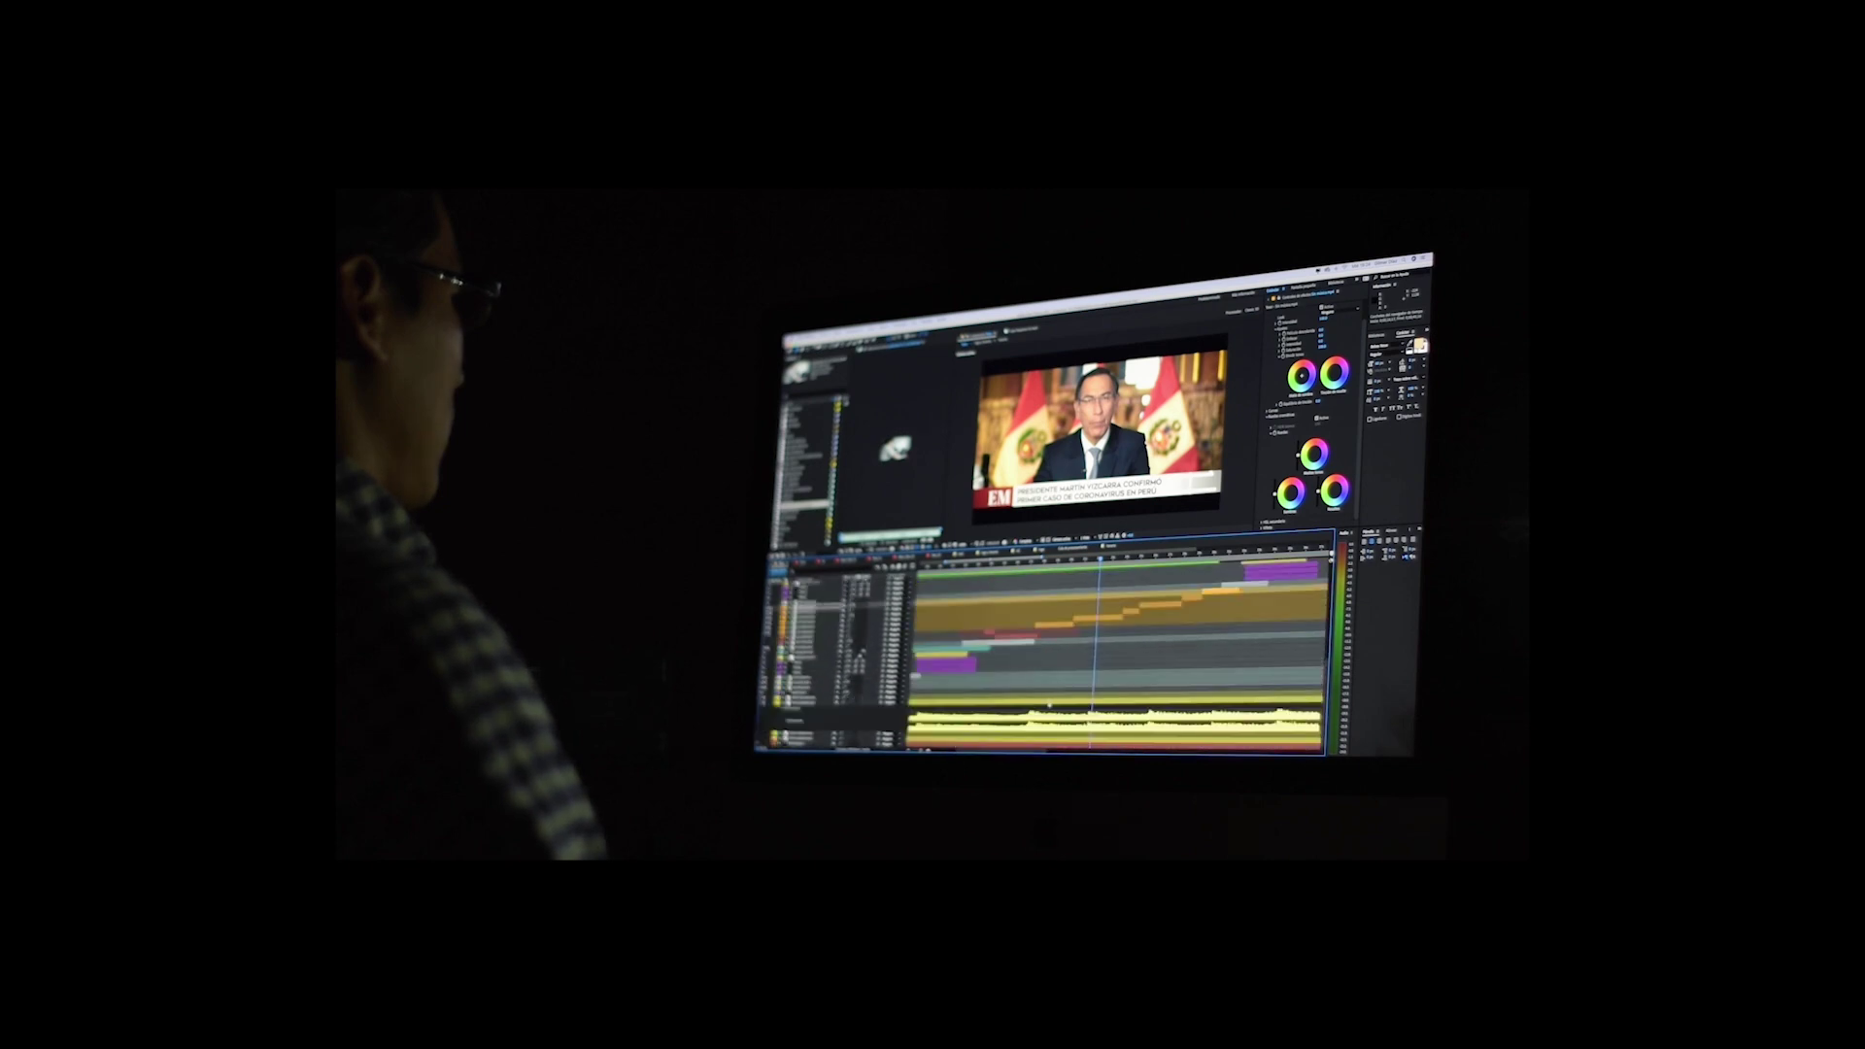
key(ctrl+Down)
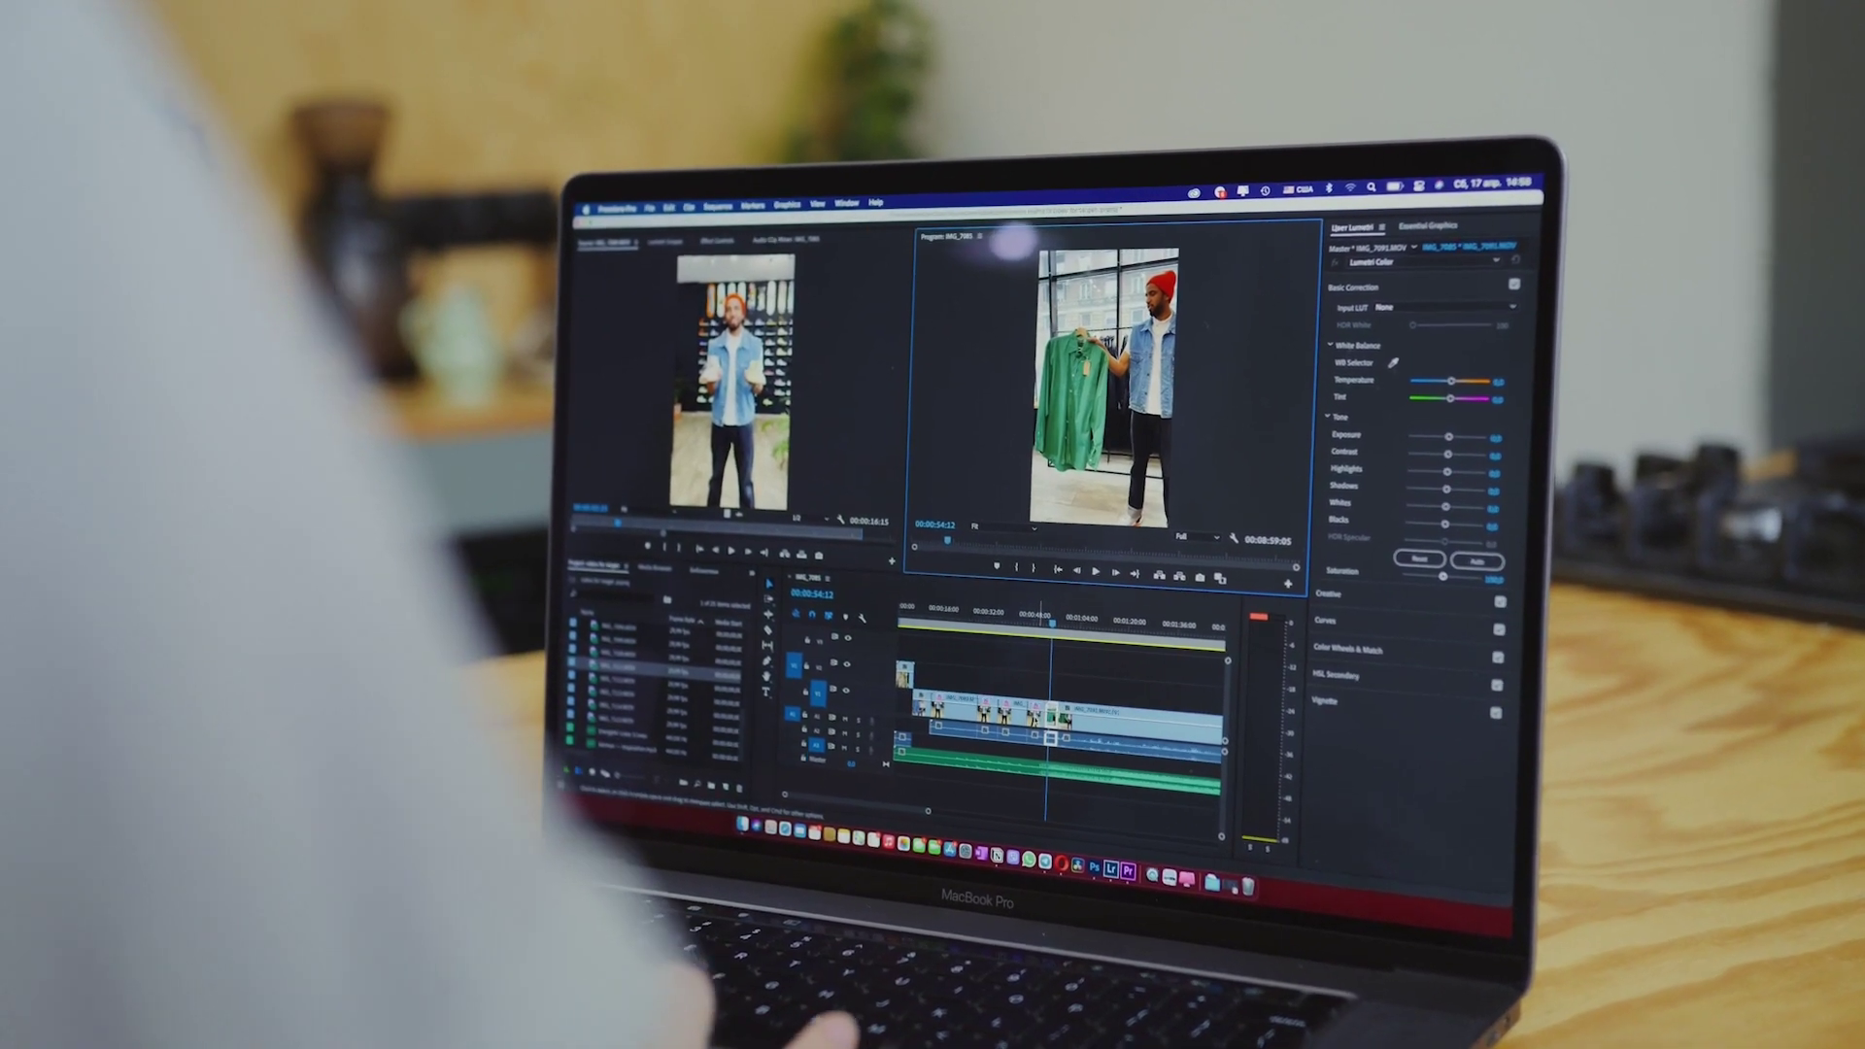
key(shift+3)
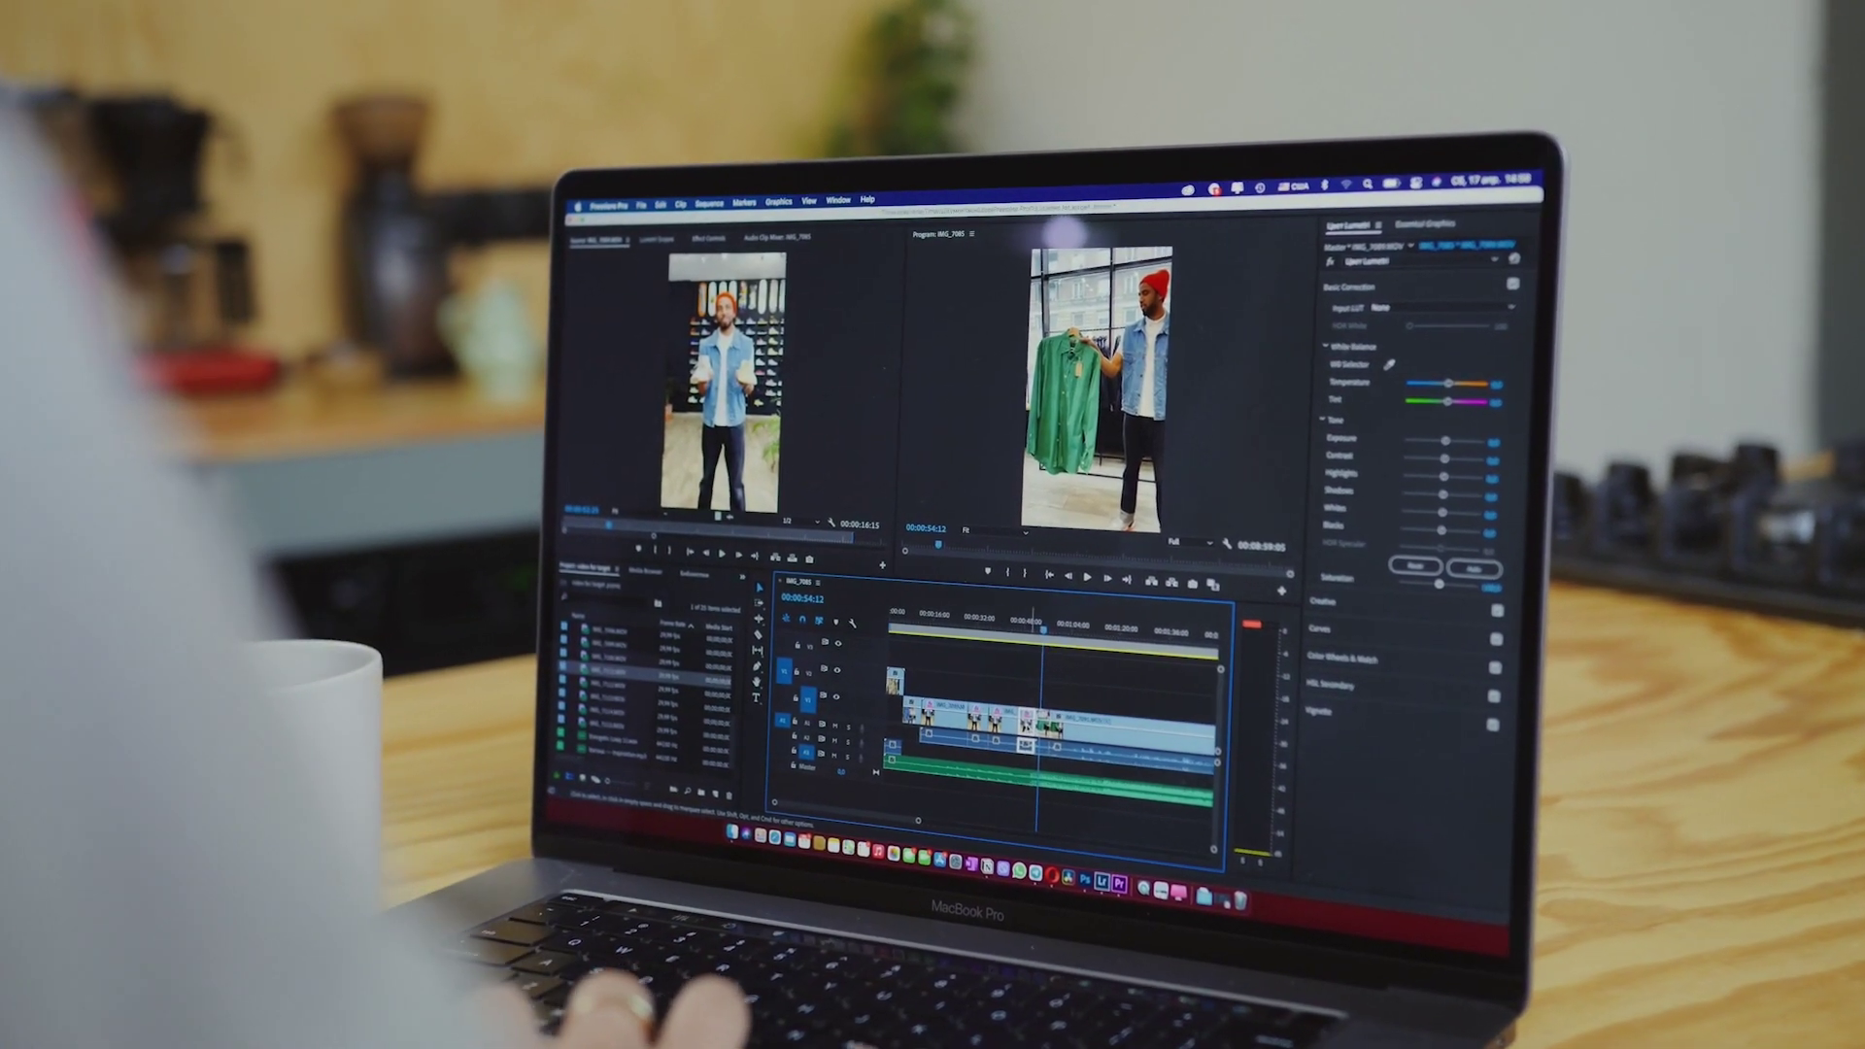
Cut the clip on the timeline and trim the edge of the second clip.
right_click(1038, 721)
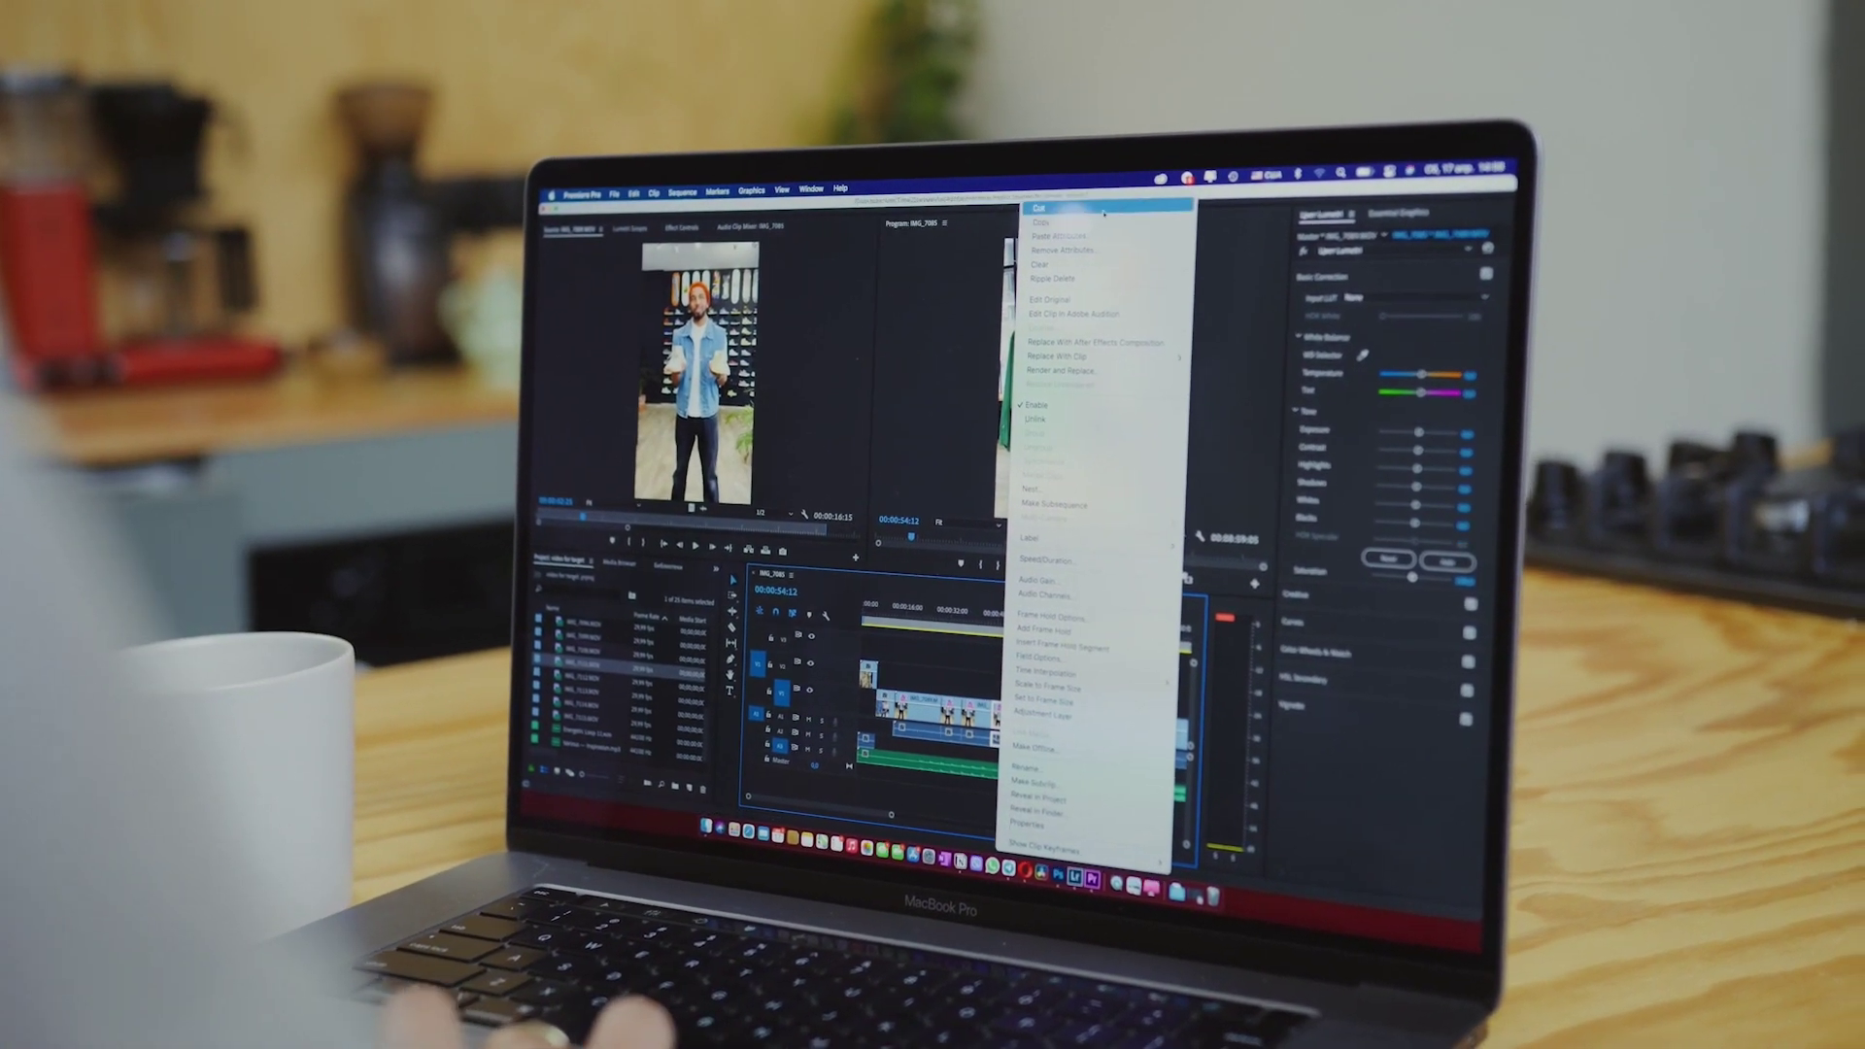
click(1020, 211)
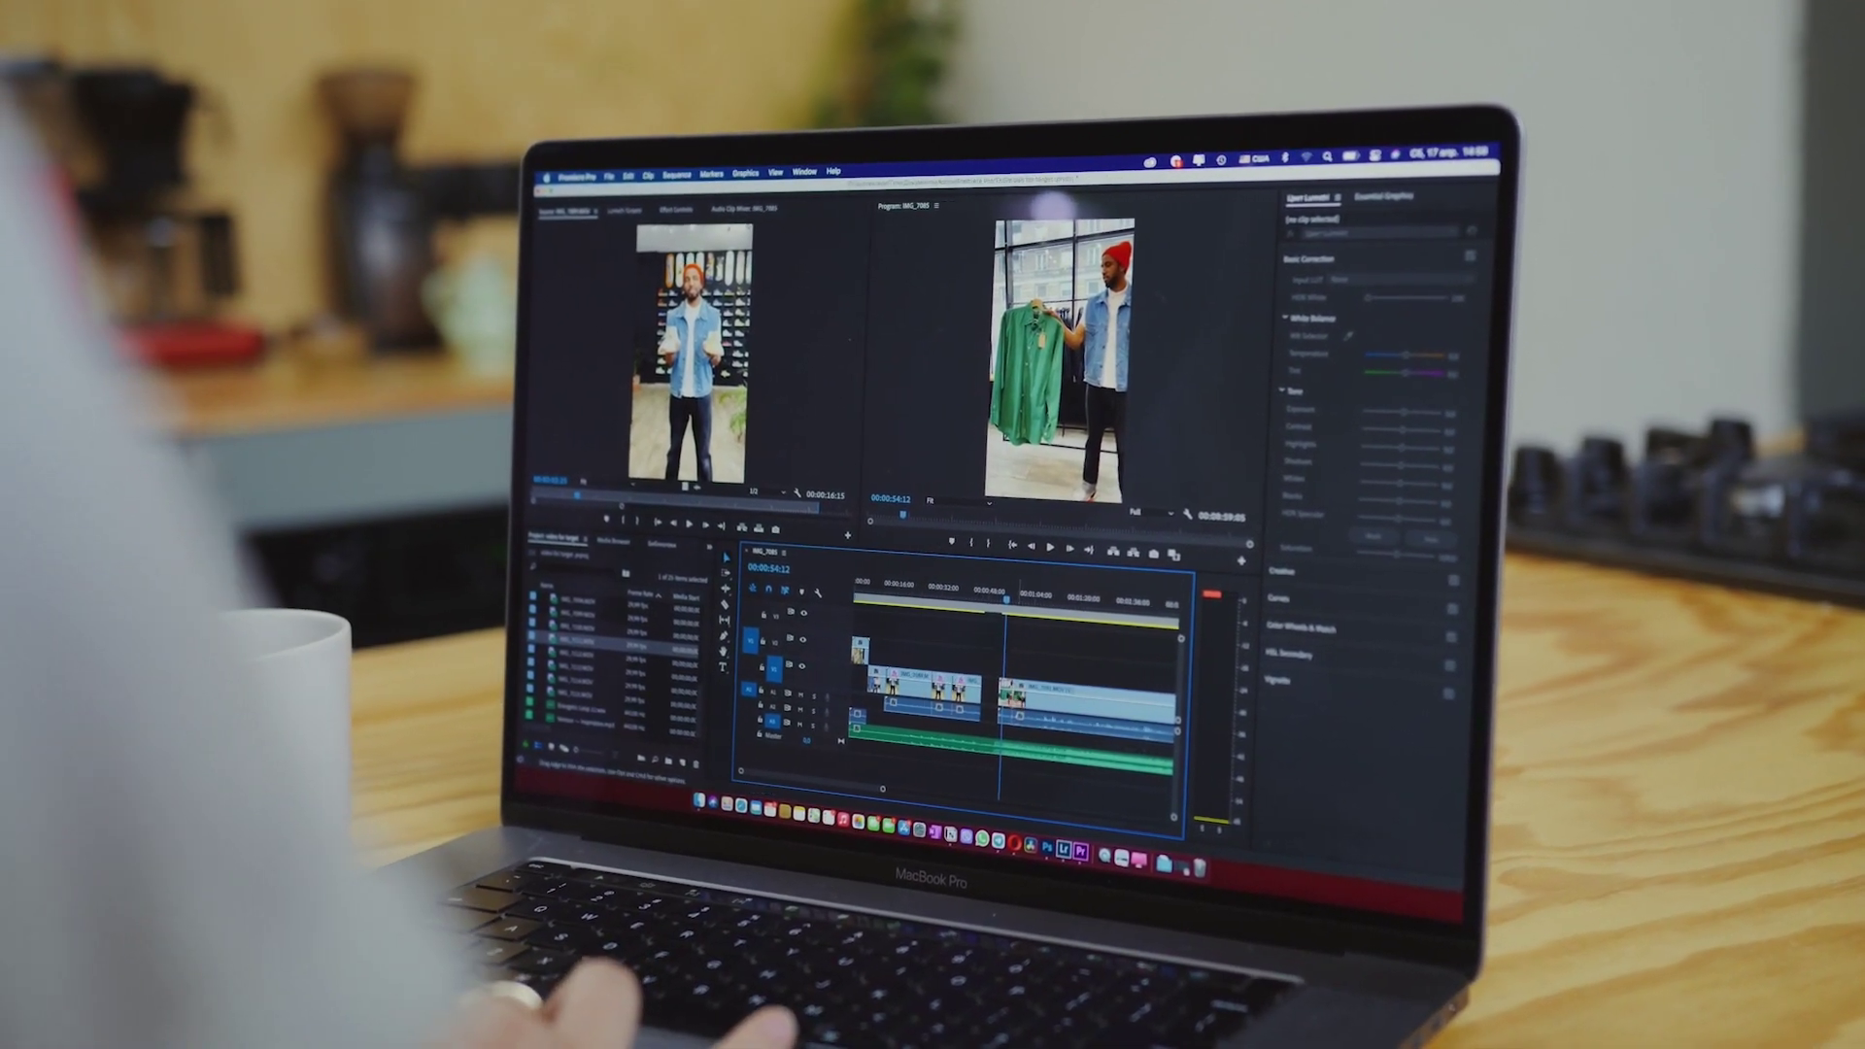
drag(986, 689, 992, 696)
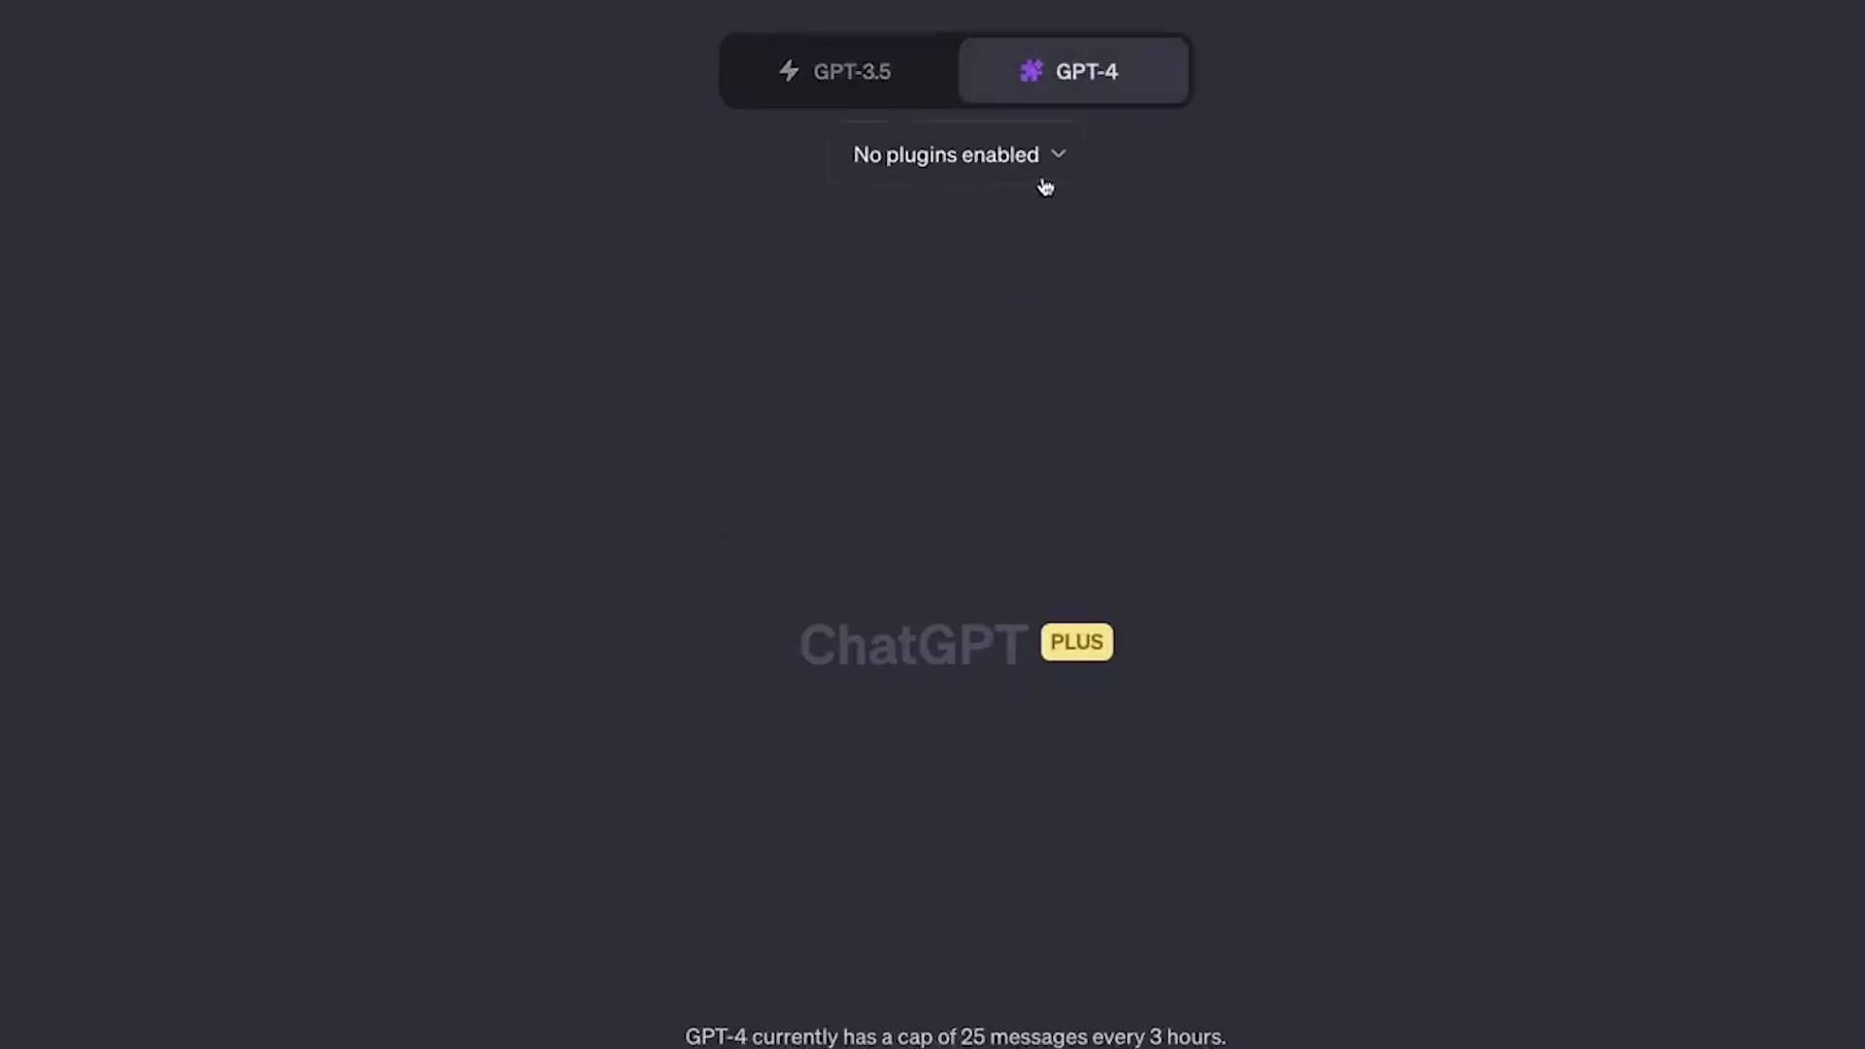
Search the GPT-4 plugin store for 'Visla' and start installing the plugin.
click(1042, 174)
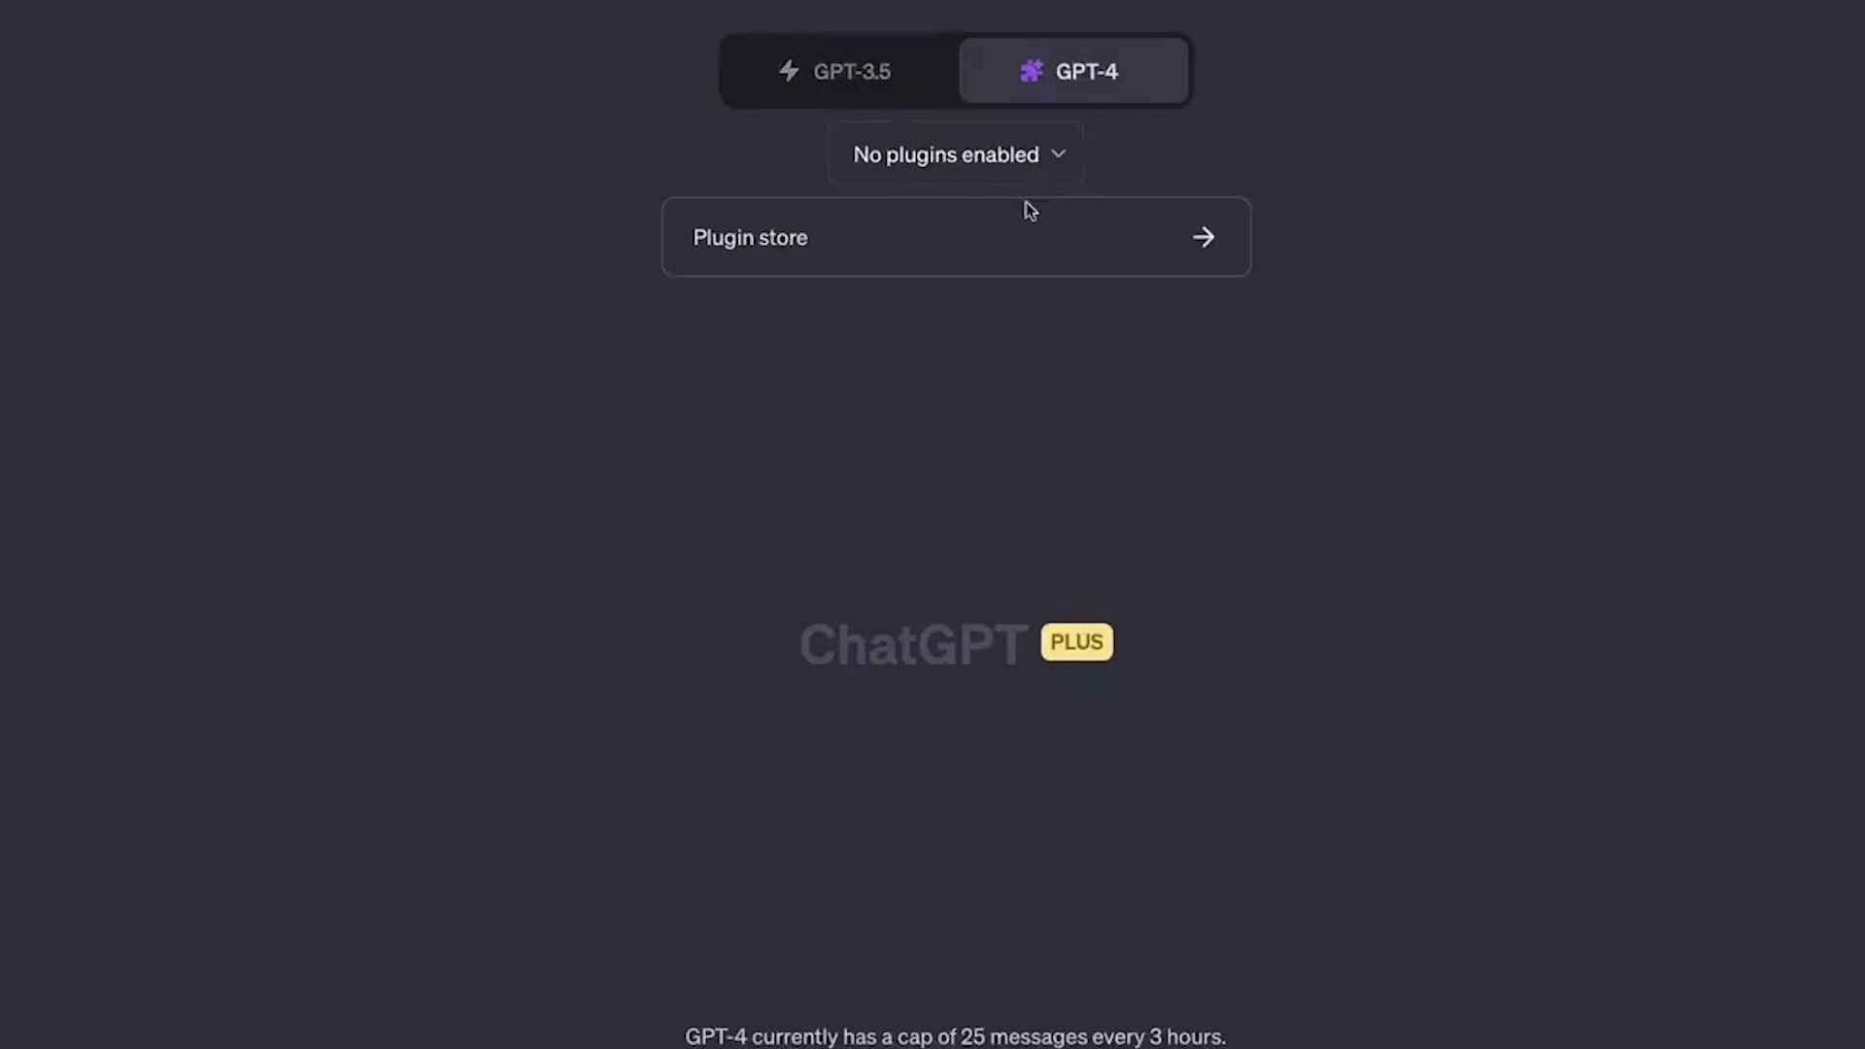
click(1004, 251)
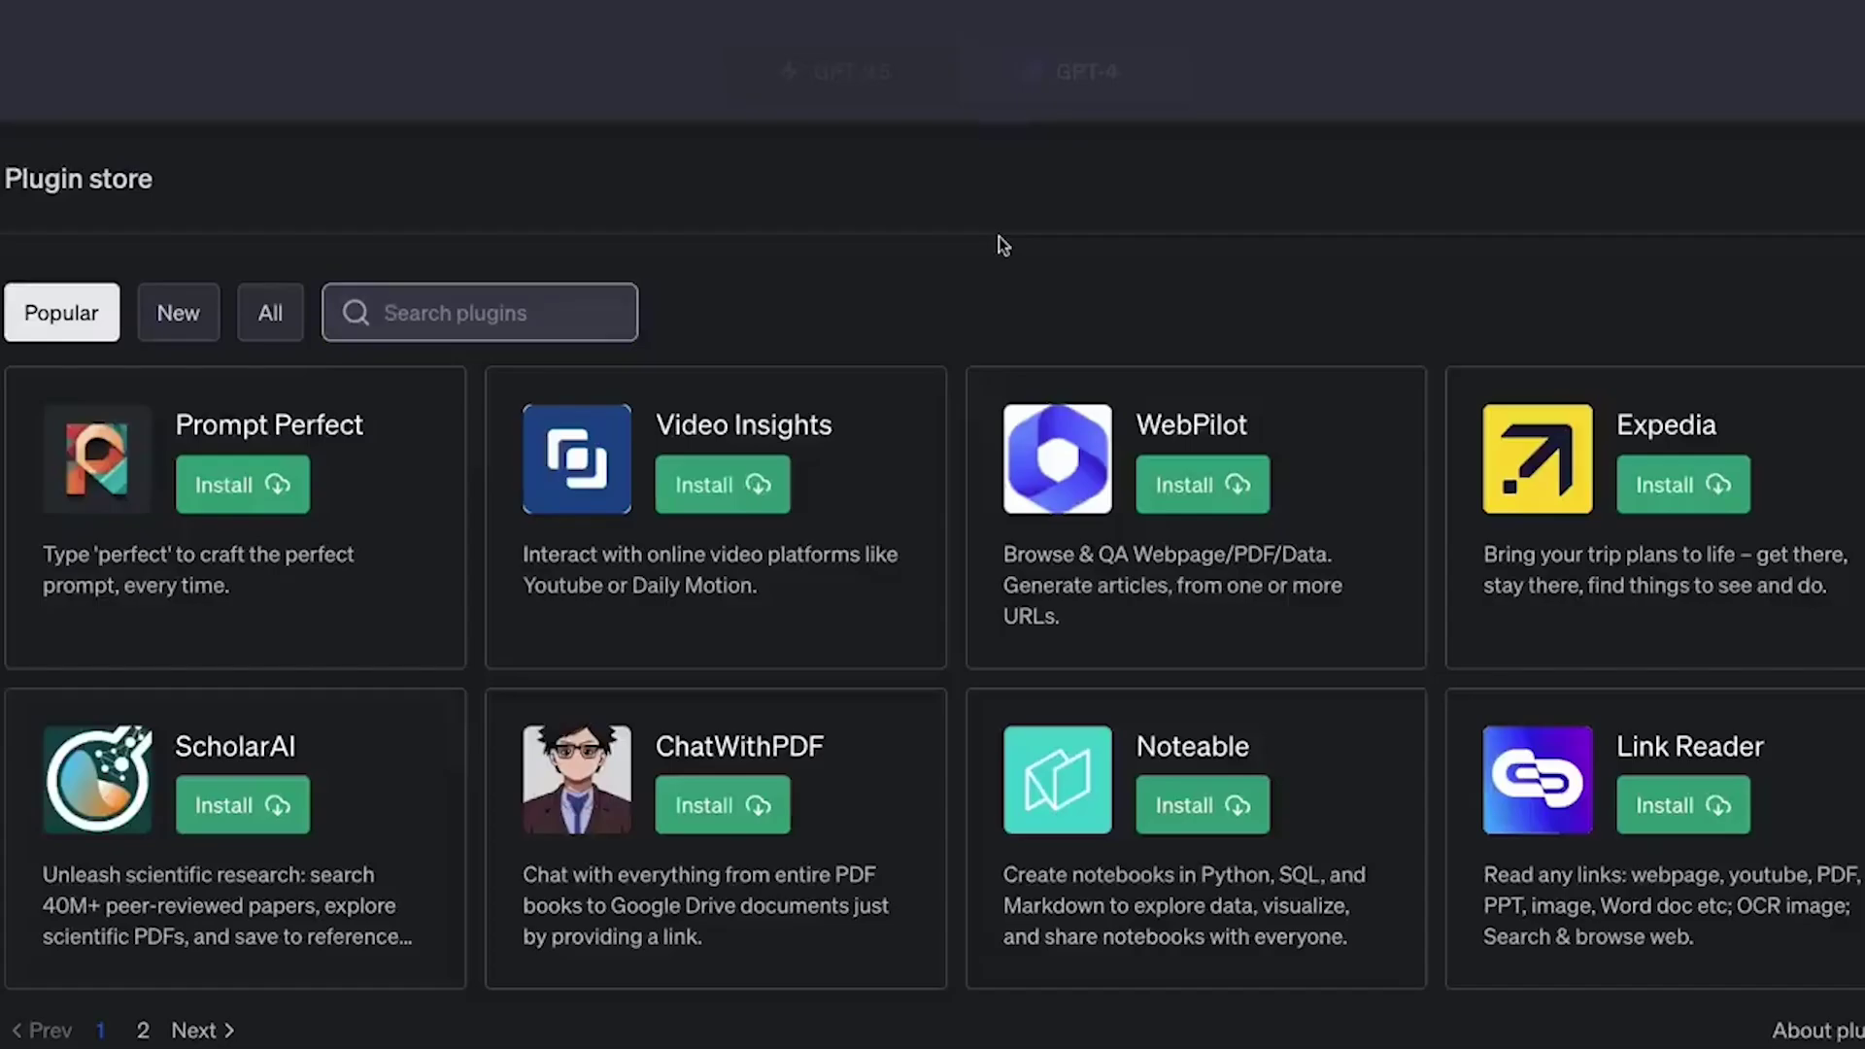
click(588, 323)
text(Visla)
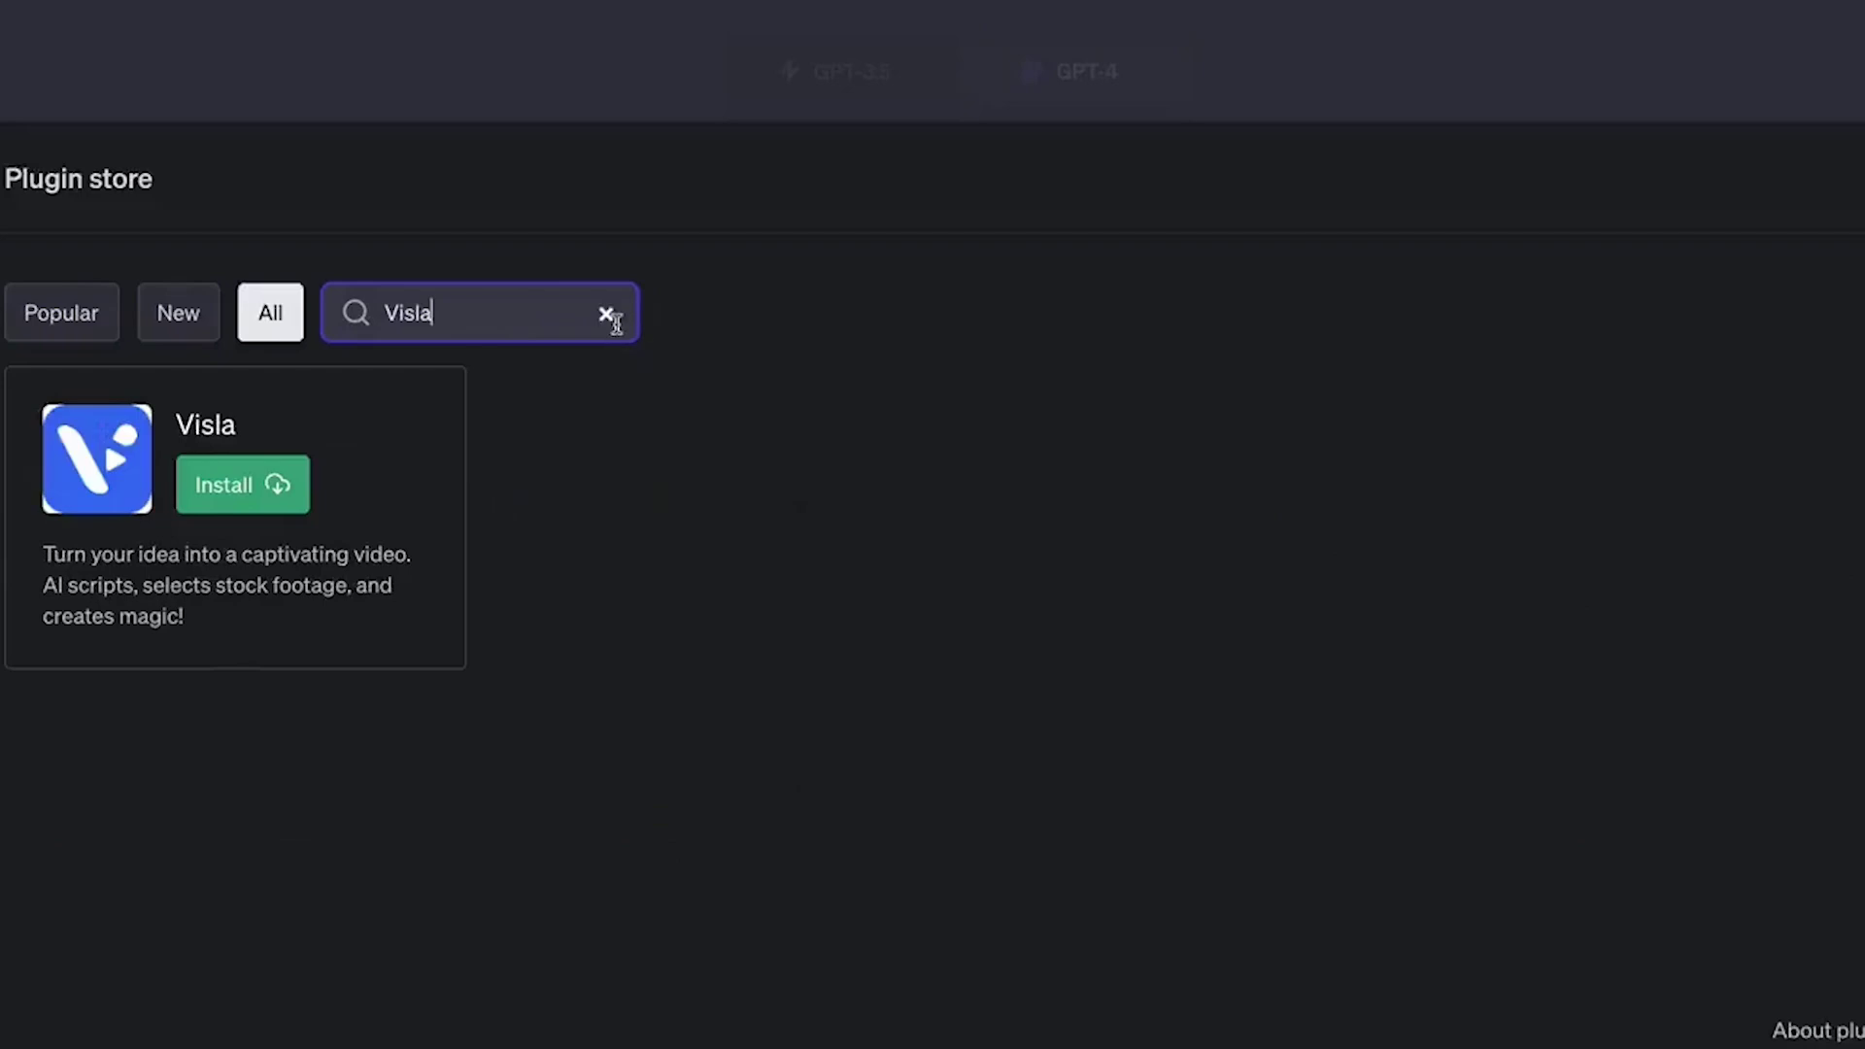
click(278, 484)
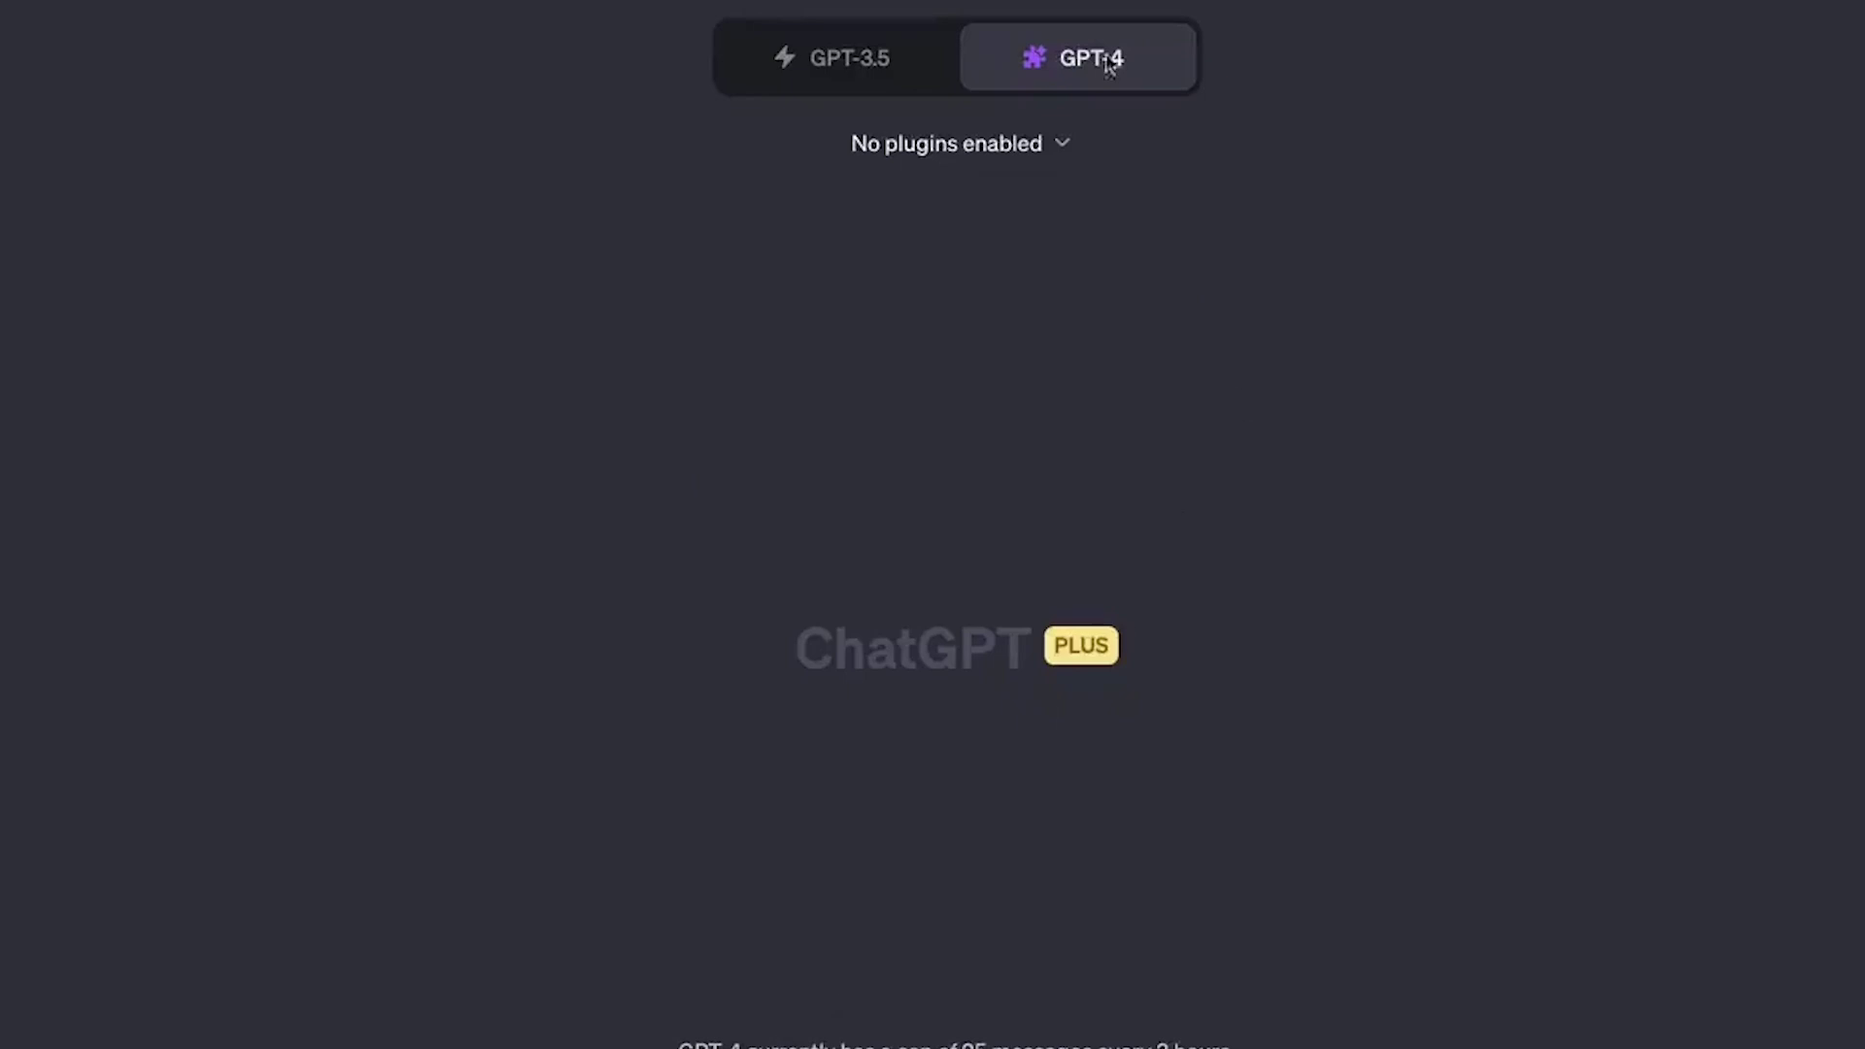
Install the Visla video-making plugin from the GPT-4 plugin store.
click(1044, 169)
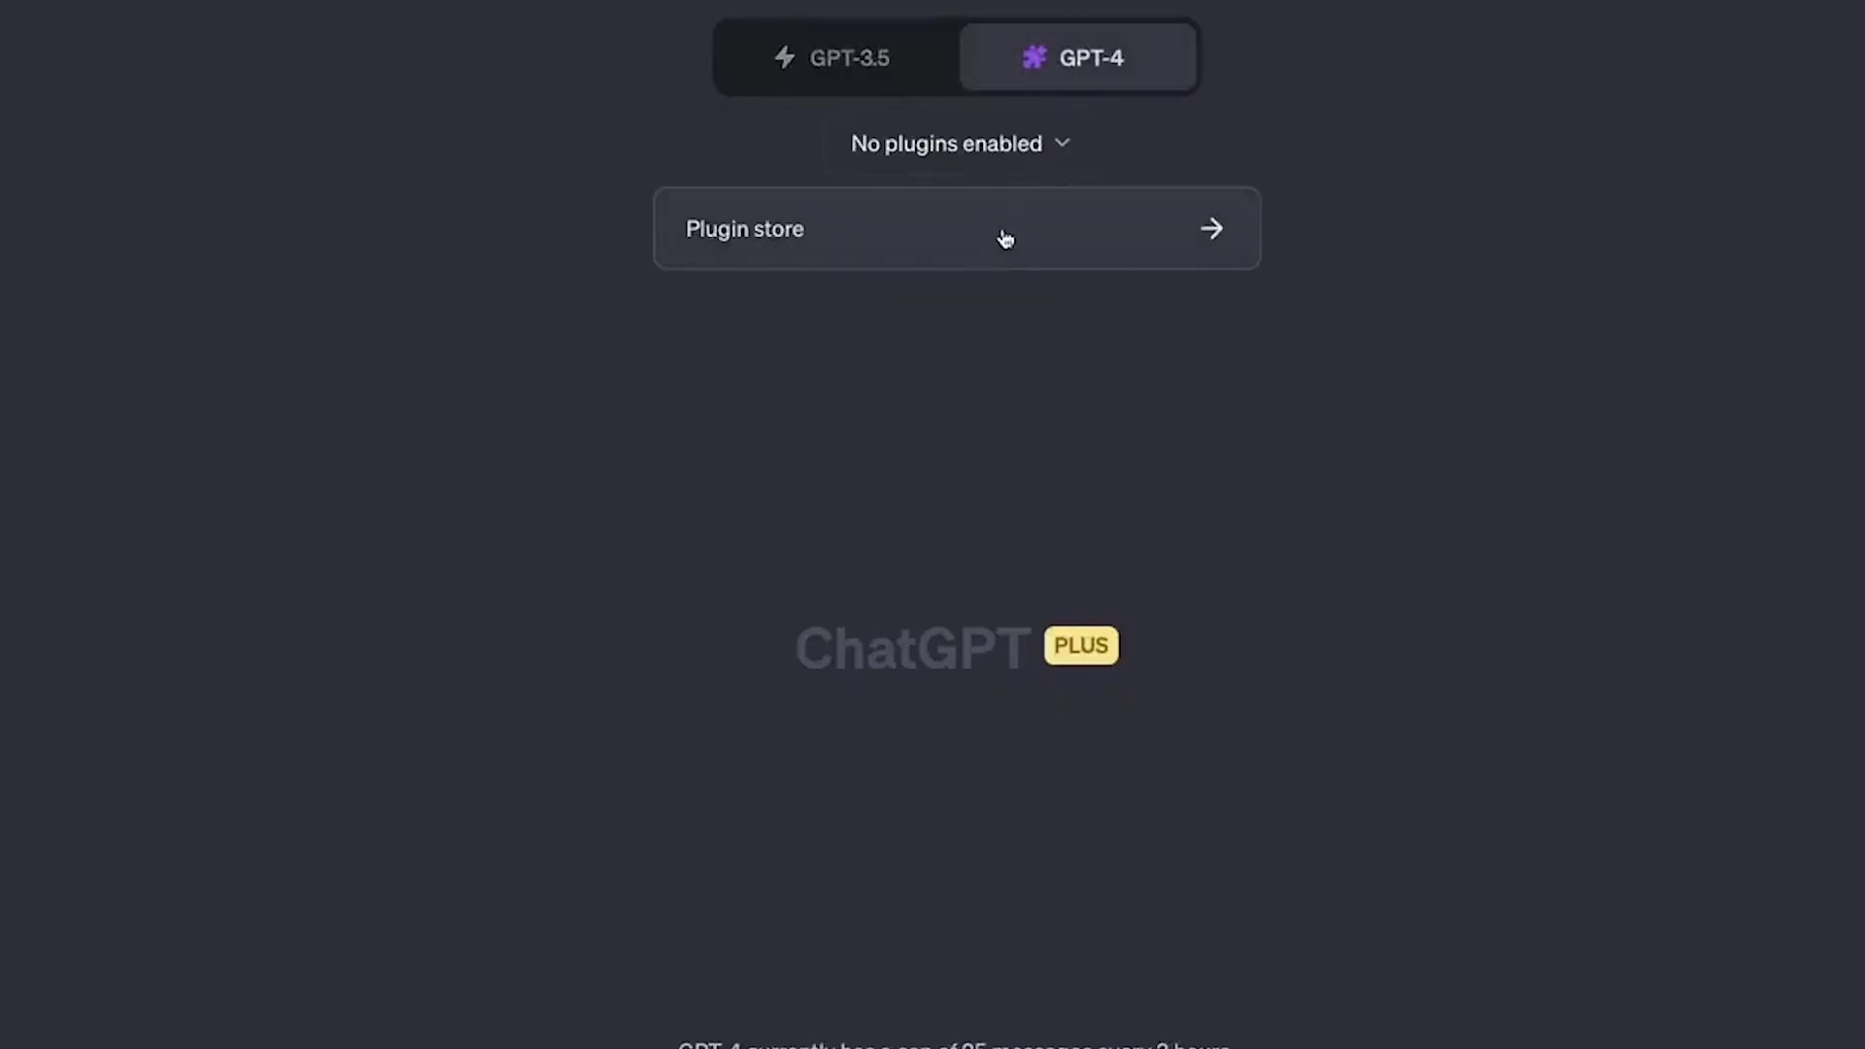
click(1005, 238)
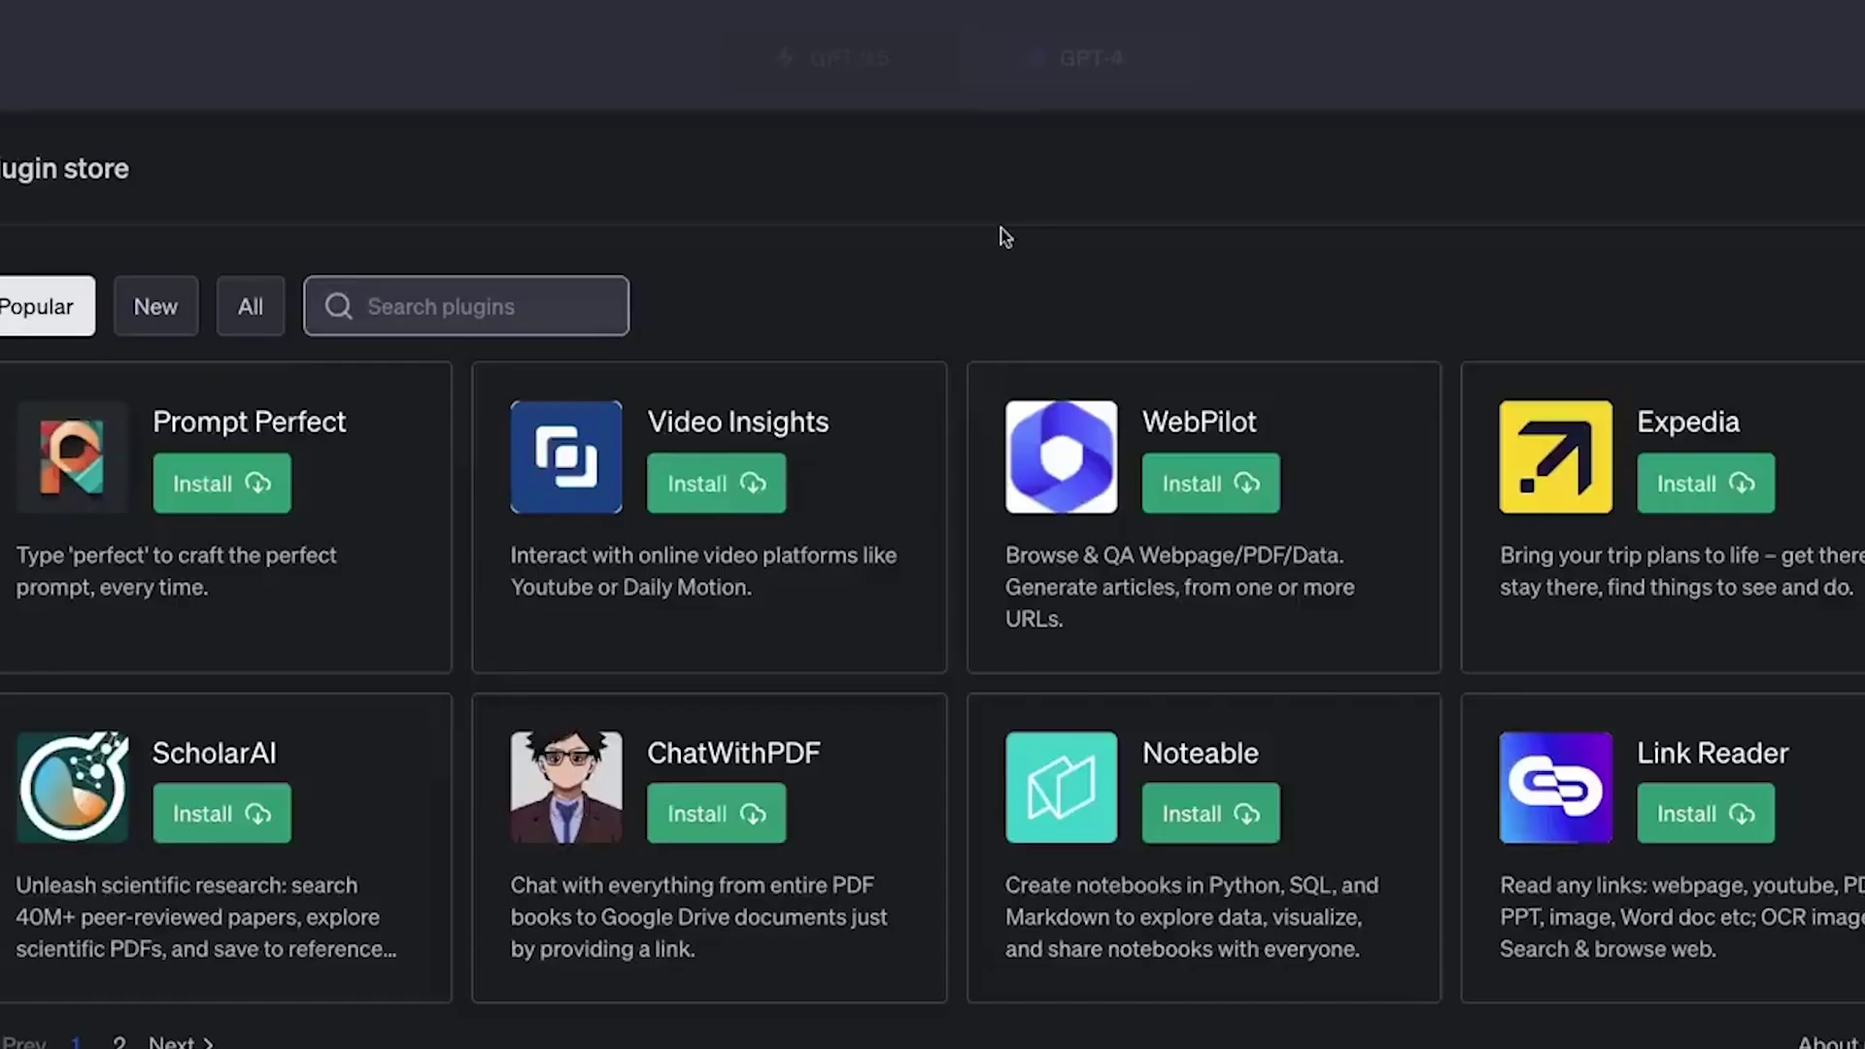
click(578, 316)
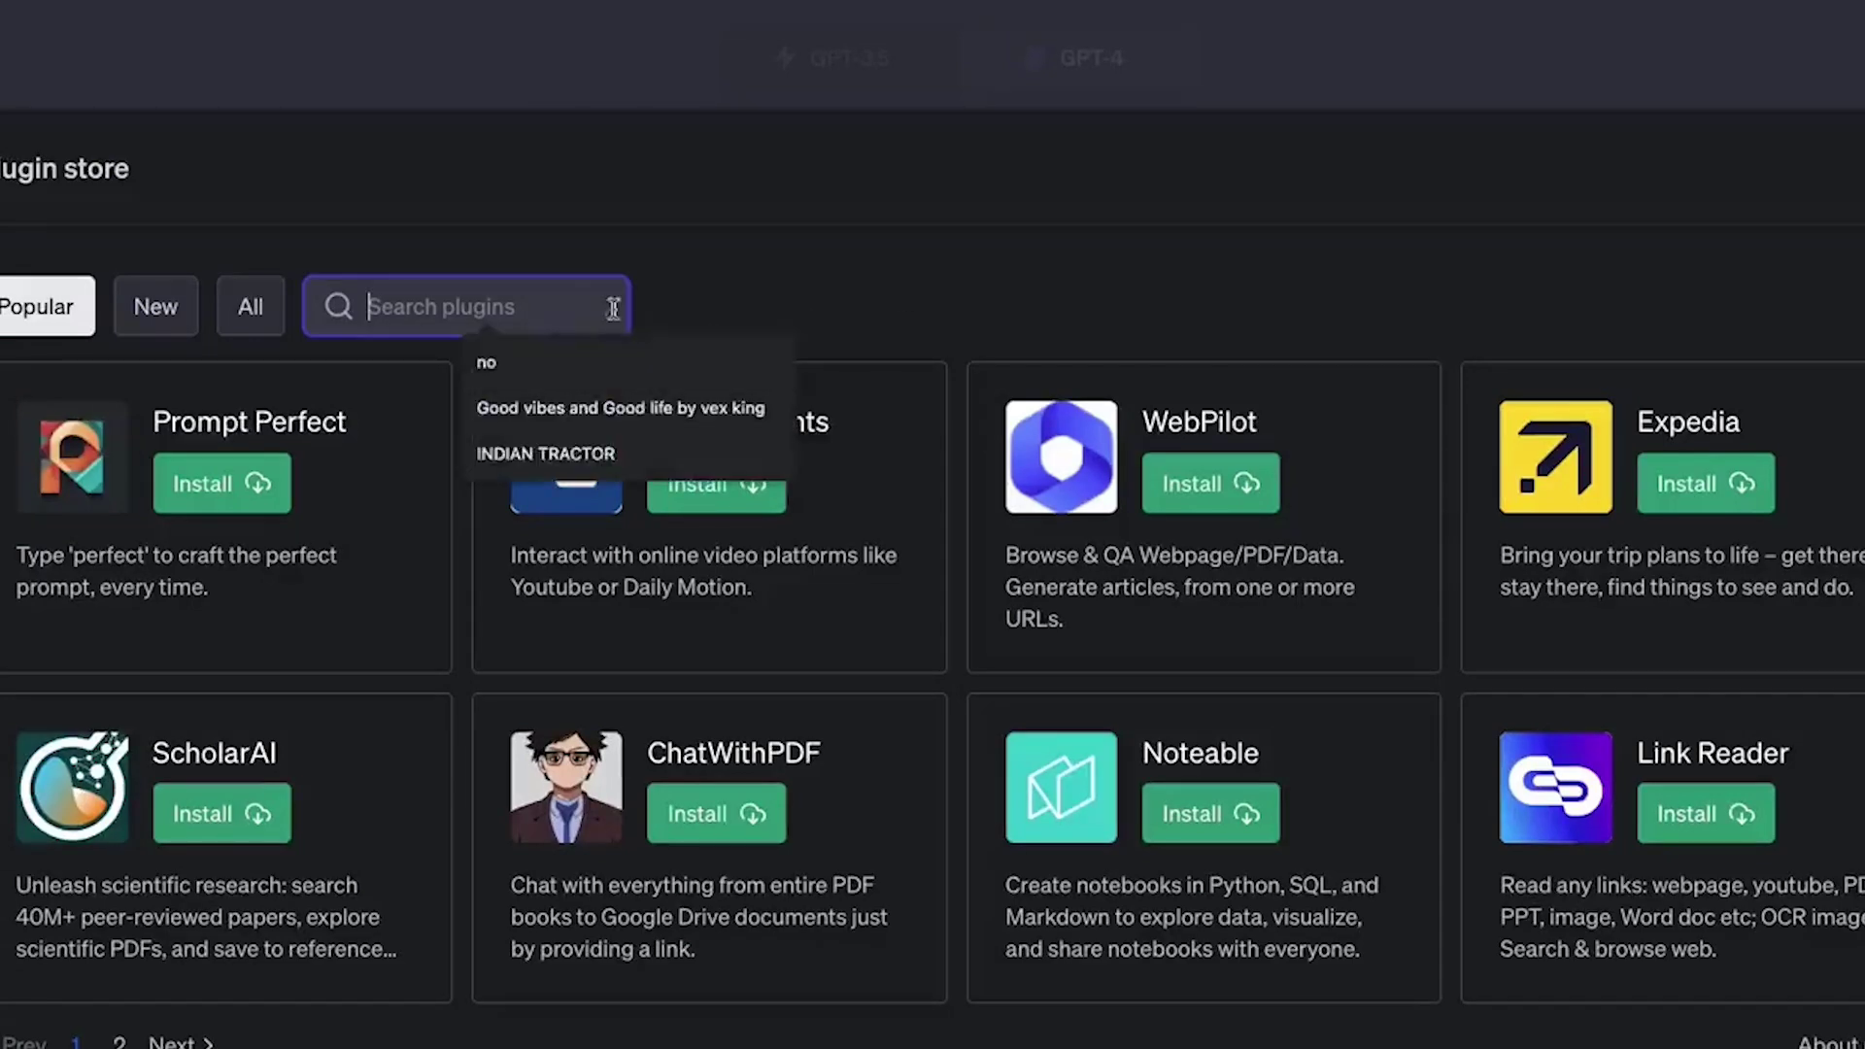
text(Visla)
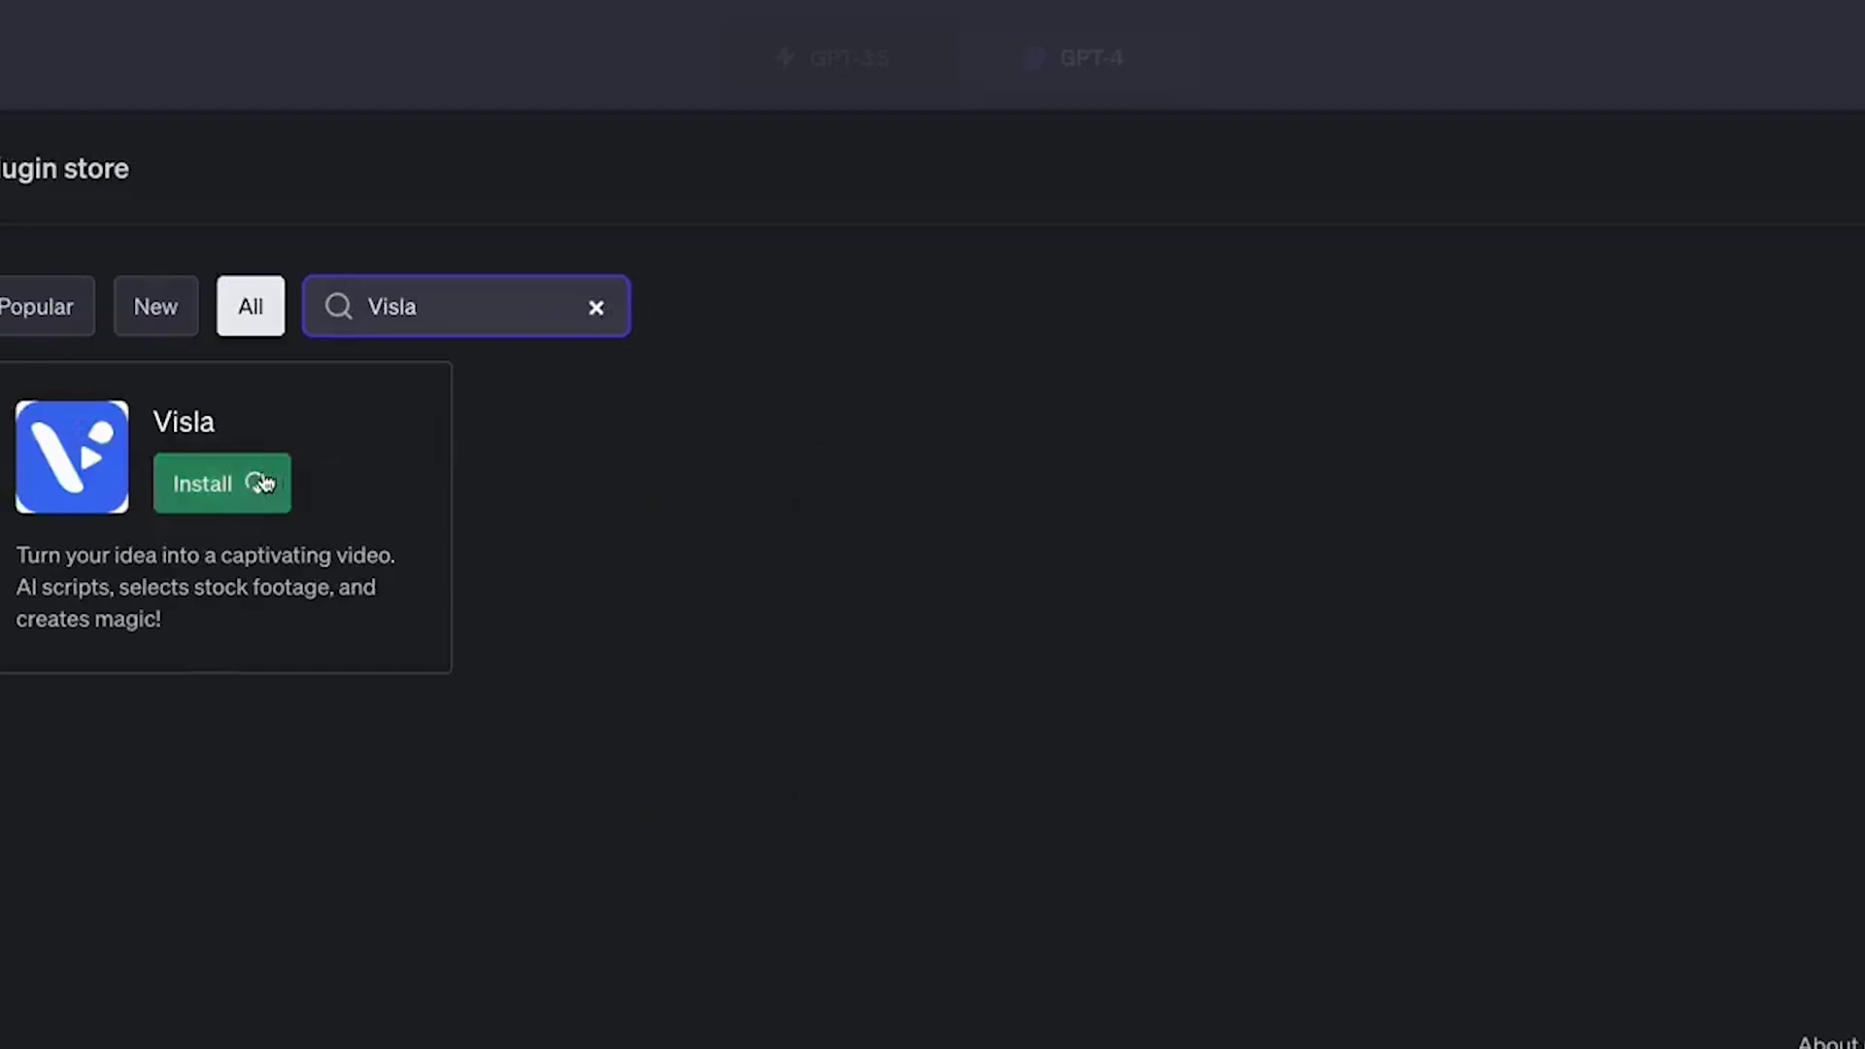
click(263, 484)
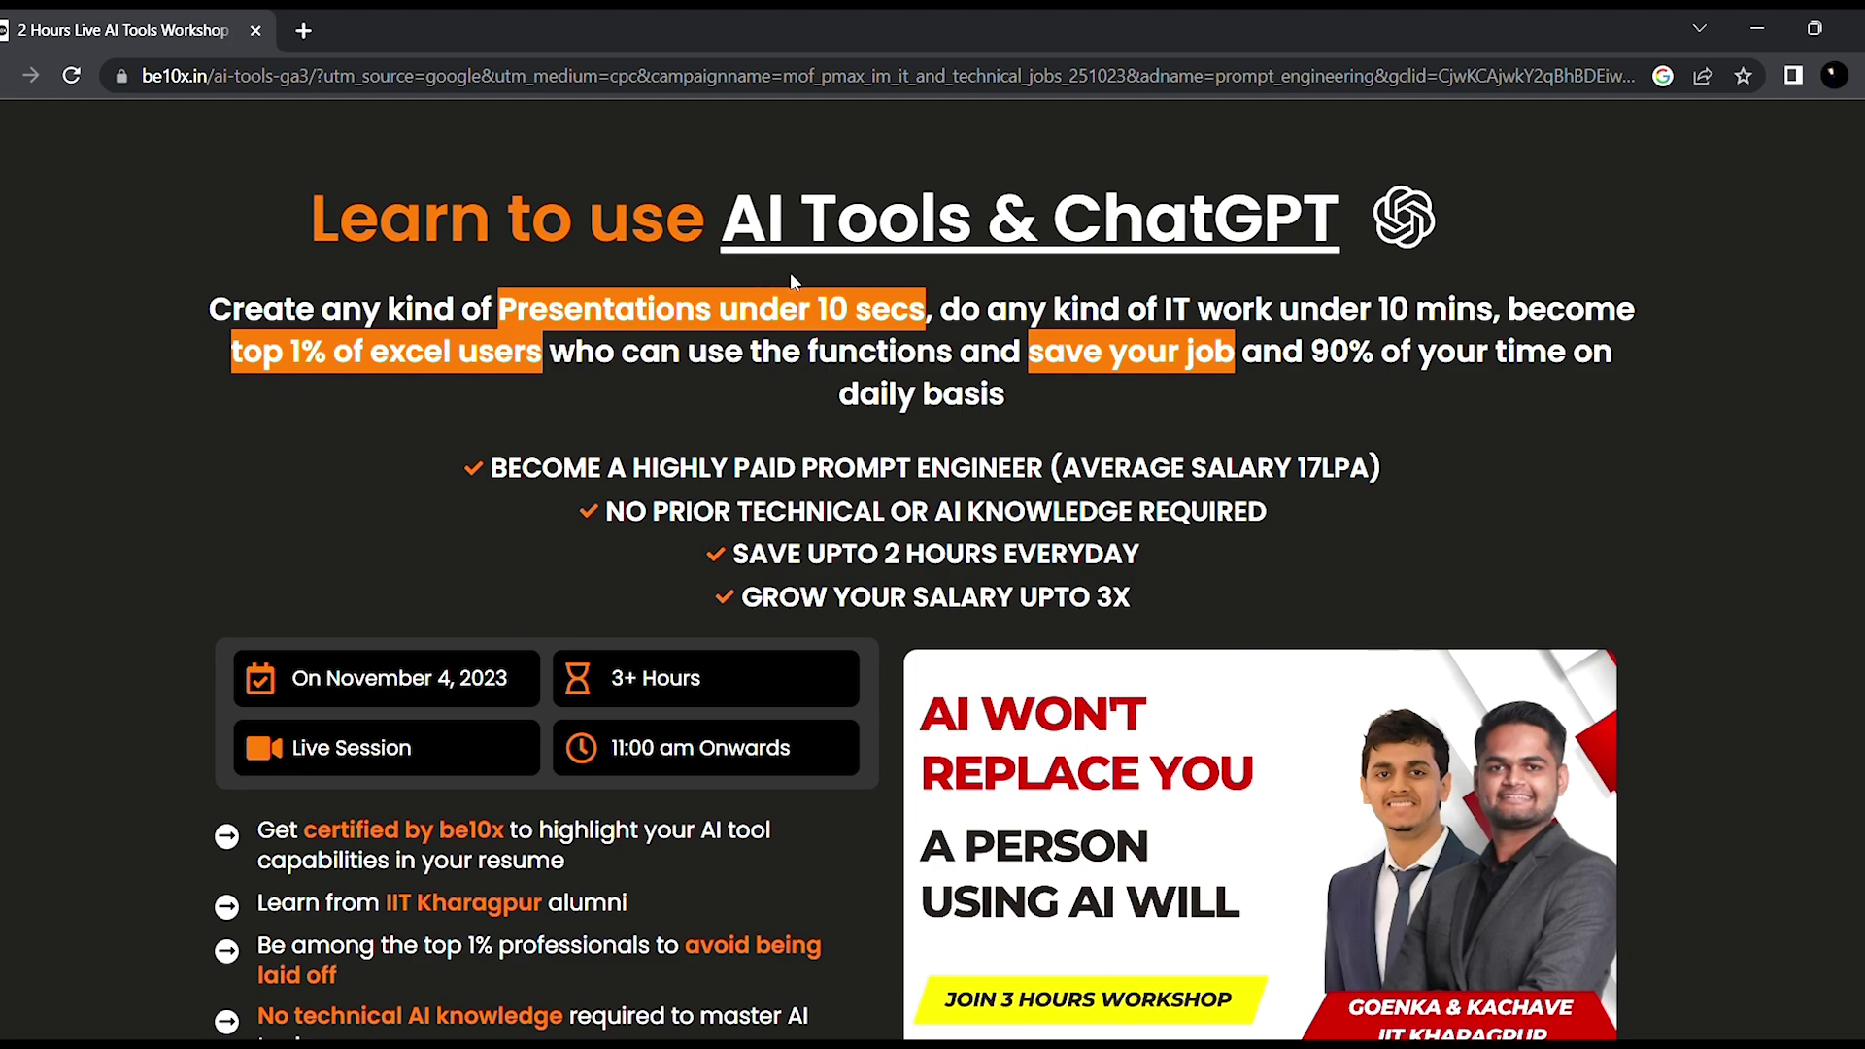
scroll(790, 272, down, 2)
scroll(790, 273, down, 2)
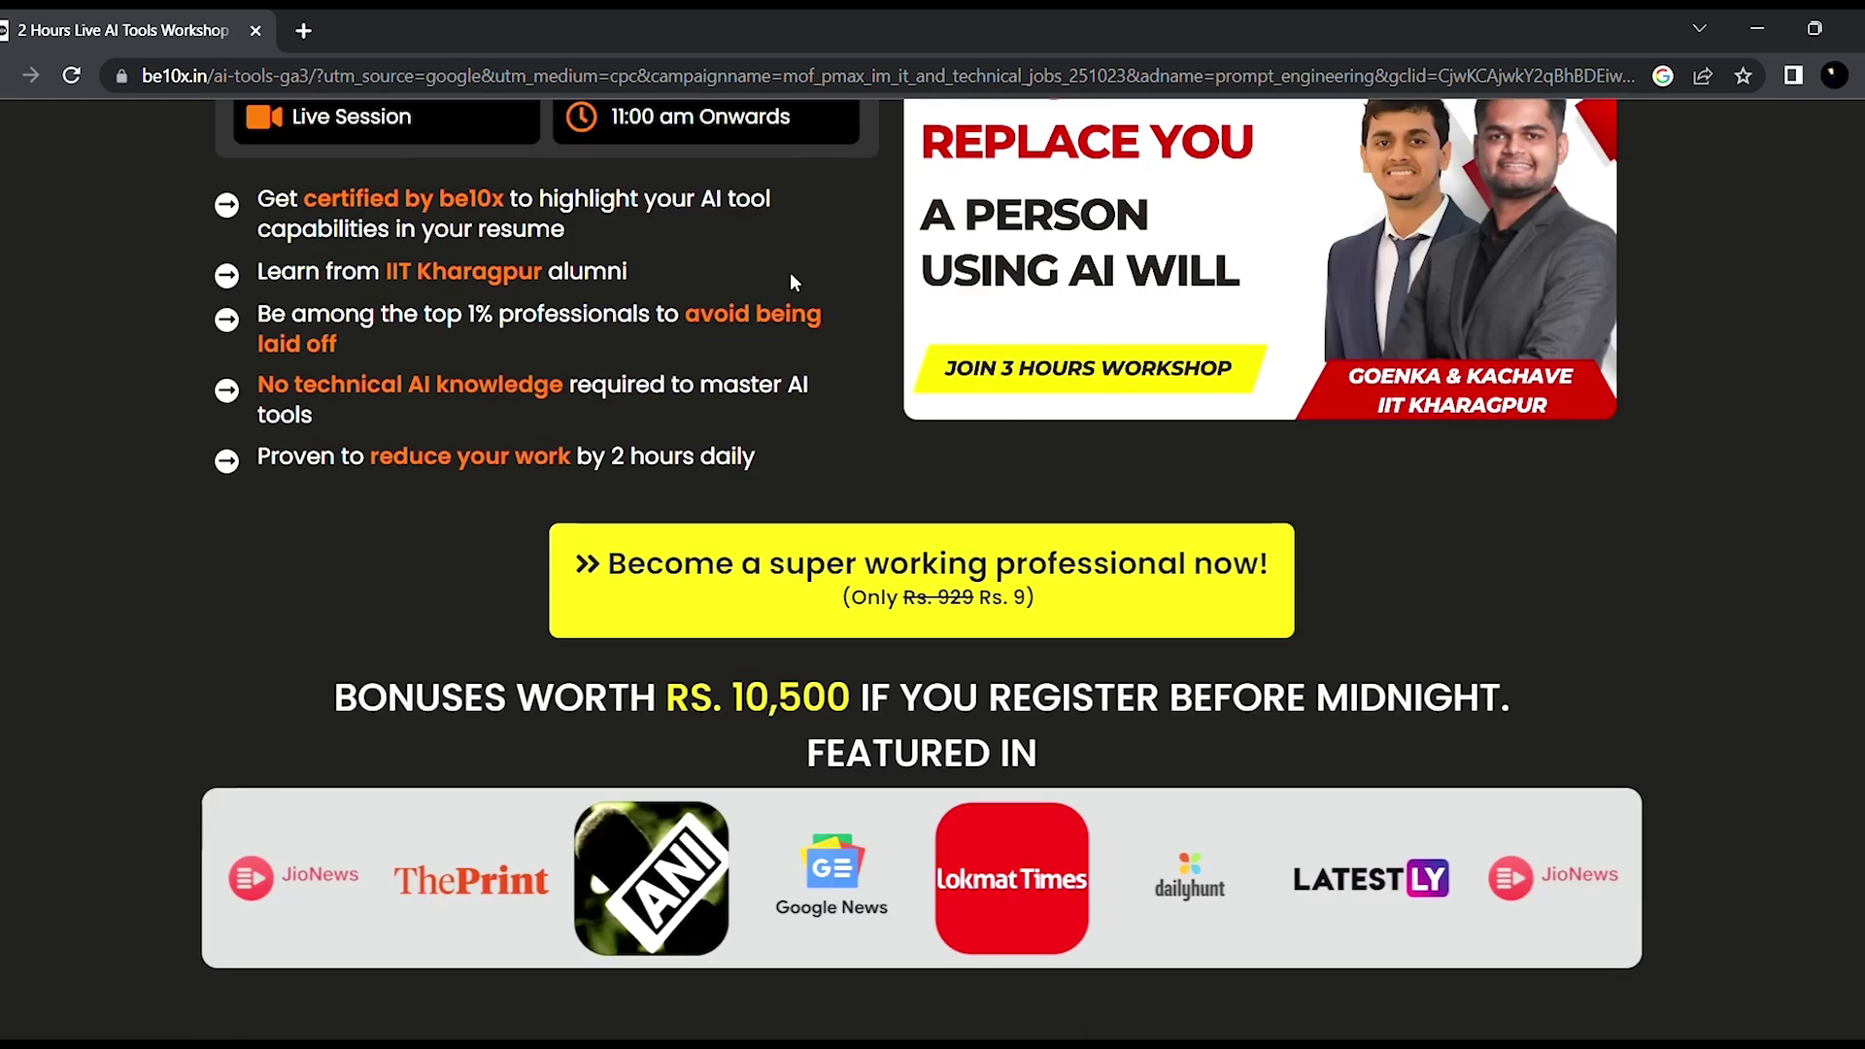
scroll(790, 273, down, 2)
scroll(789, 273, down, 2)
scroll(791, 273, down, 2)
scroll(791, 273, down, 2)
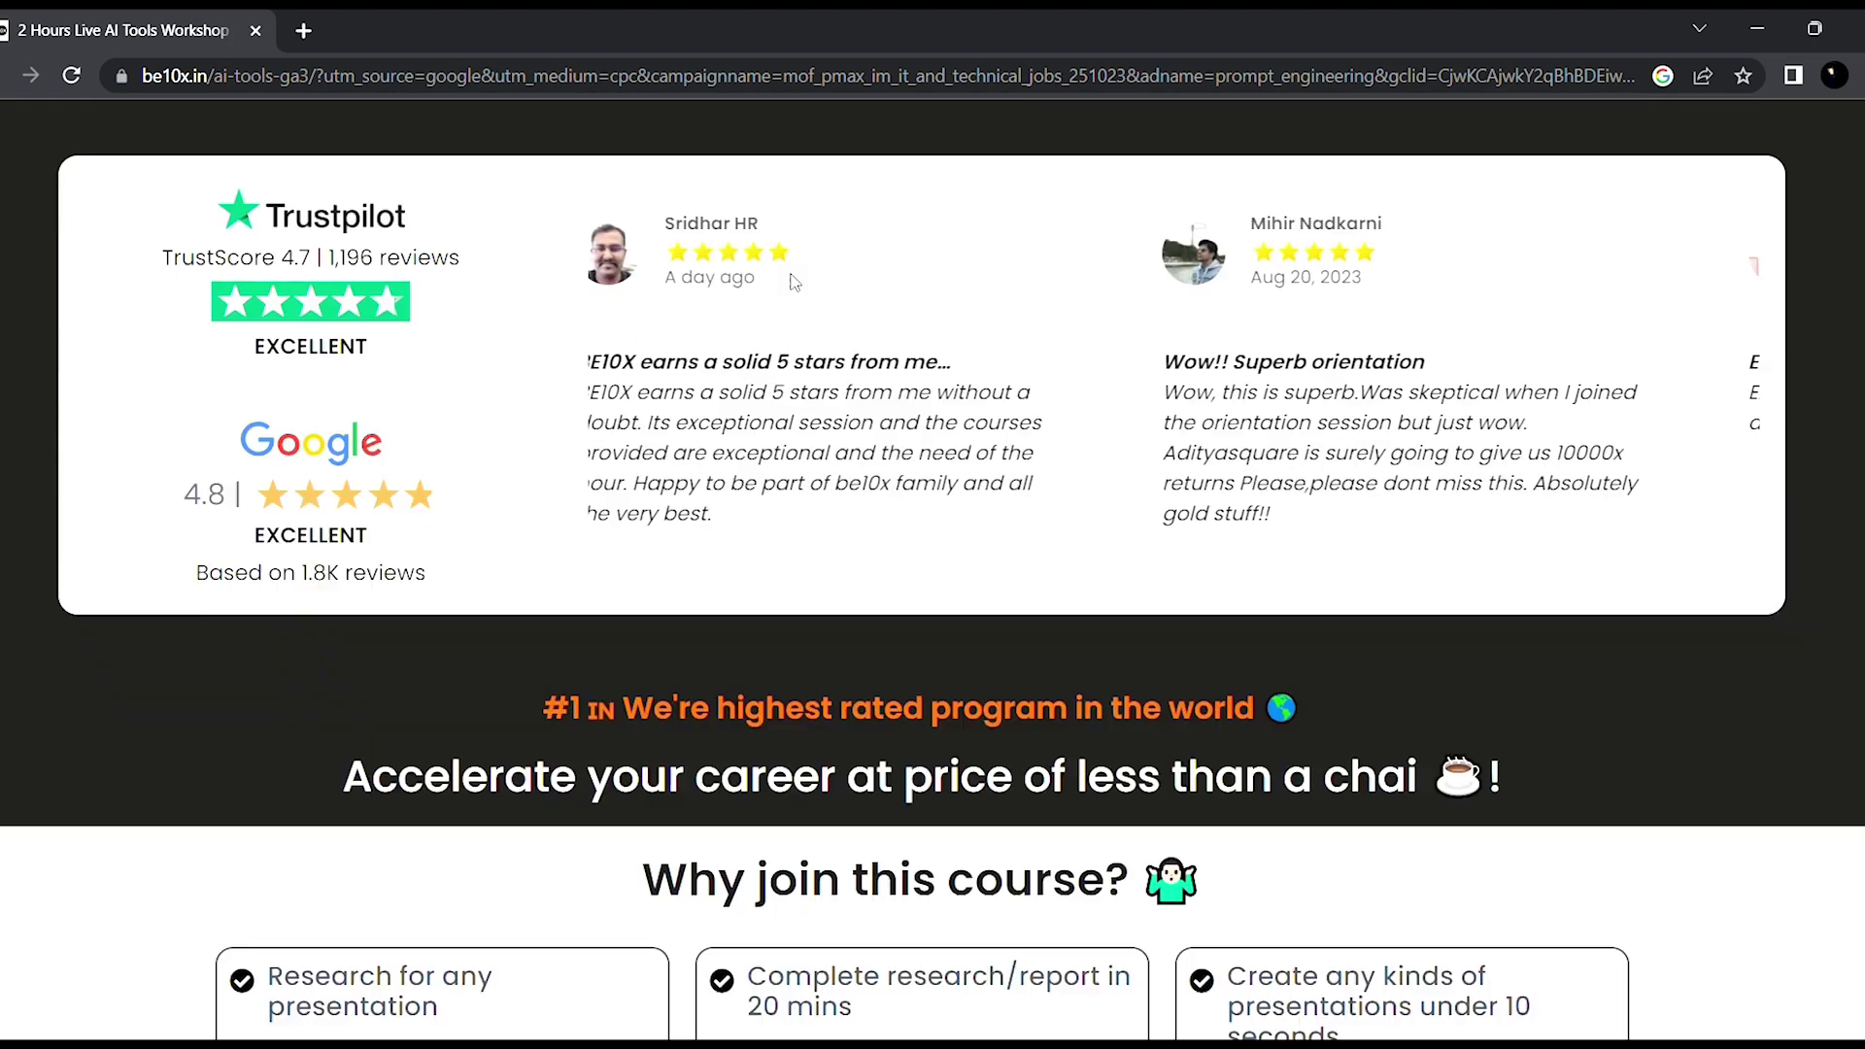
scroll(792, 280, down, 2)
scroll(792, 282, down, 1)
scroll(799, 281, down, 1)
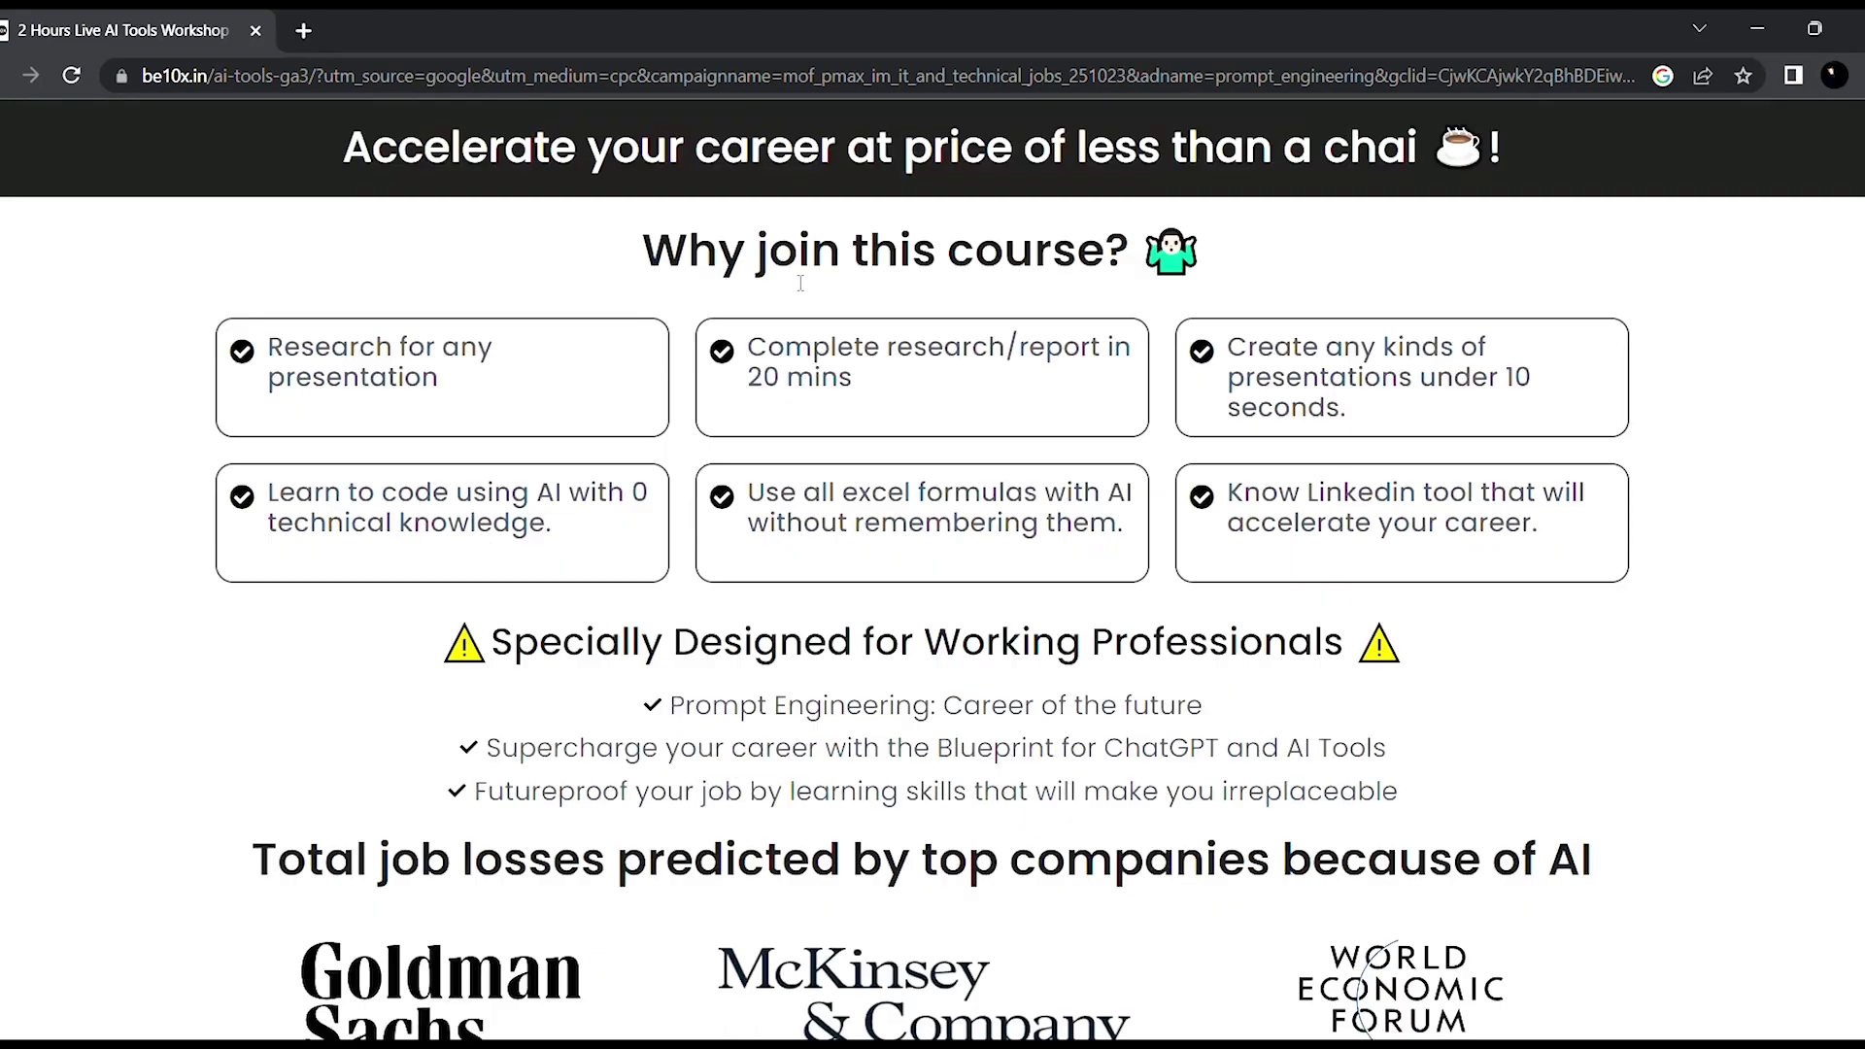
scroll(799, 280, down, 1)
scroll(800, 281, down, 2)
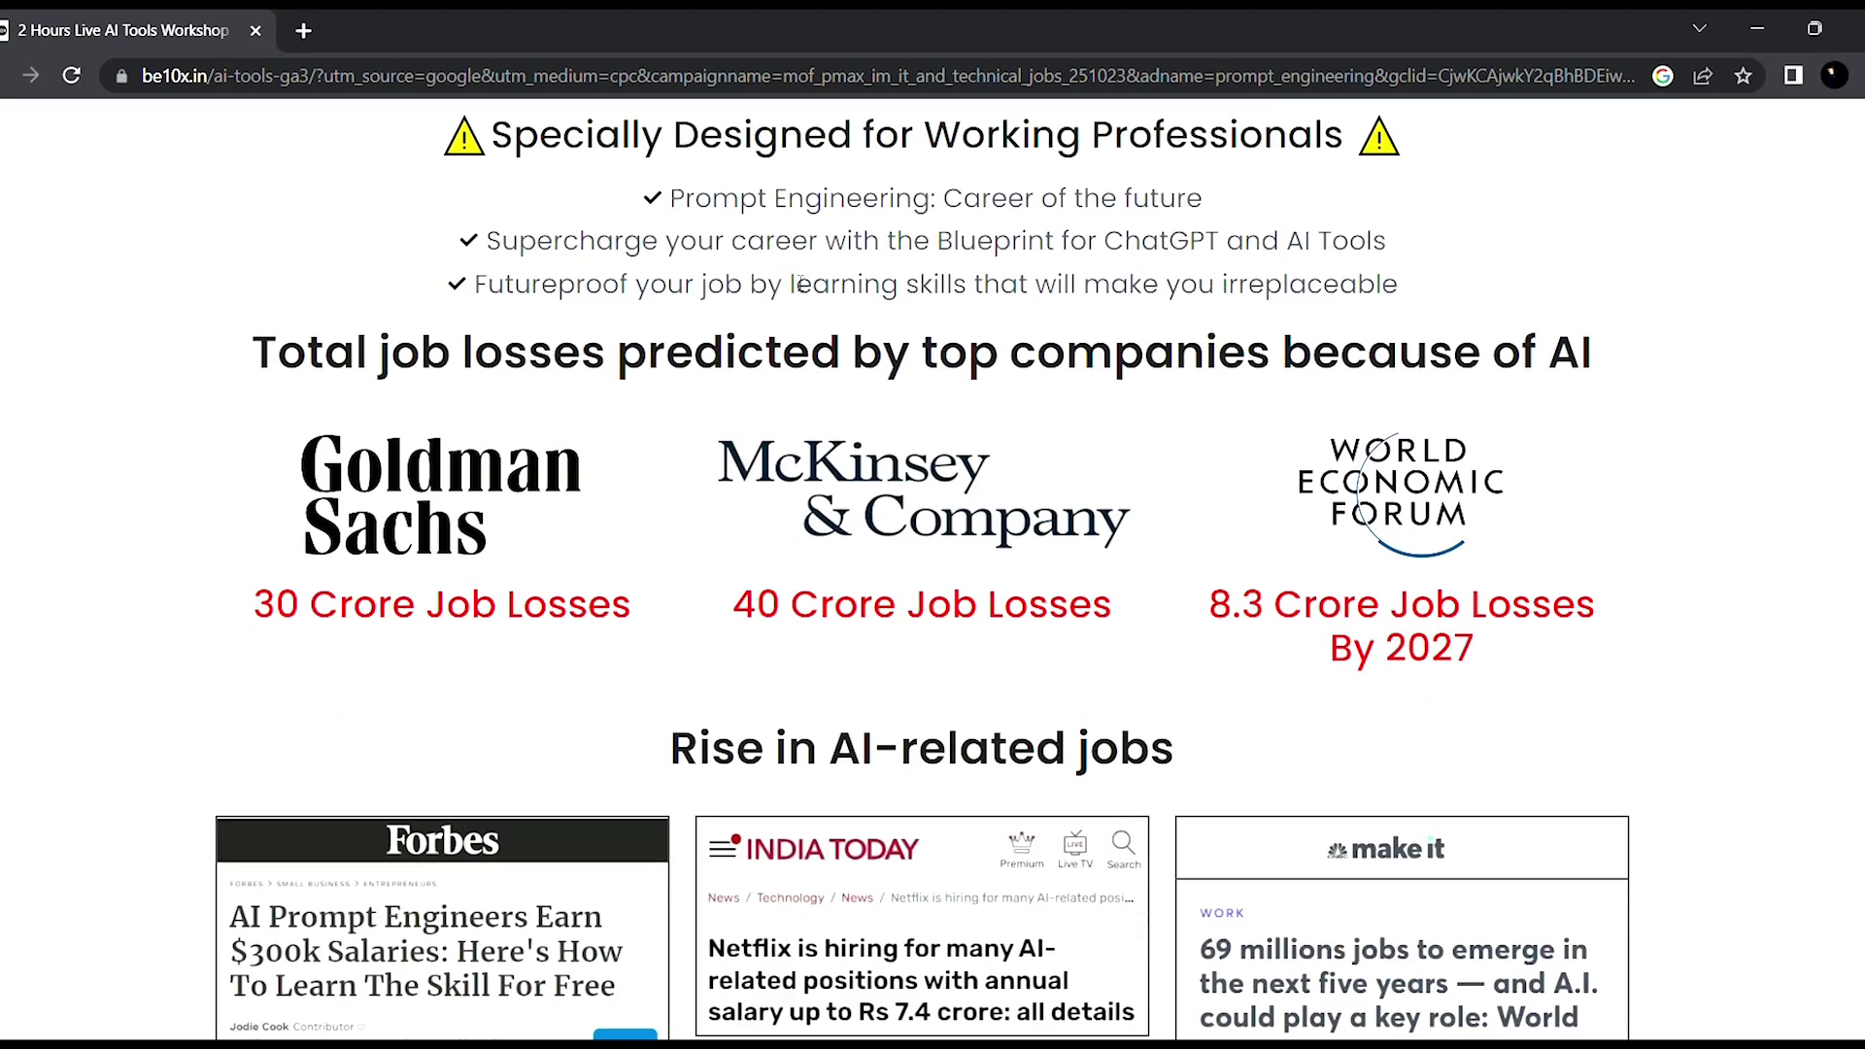
scroll(800, 281, down, 2)
scroll(800, 282, up, 4)
scroll(803, 285, up, 3)
scroll(802, 286, up, 4)
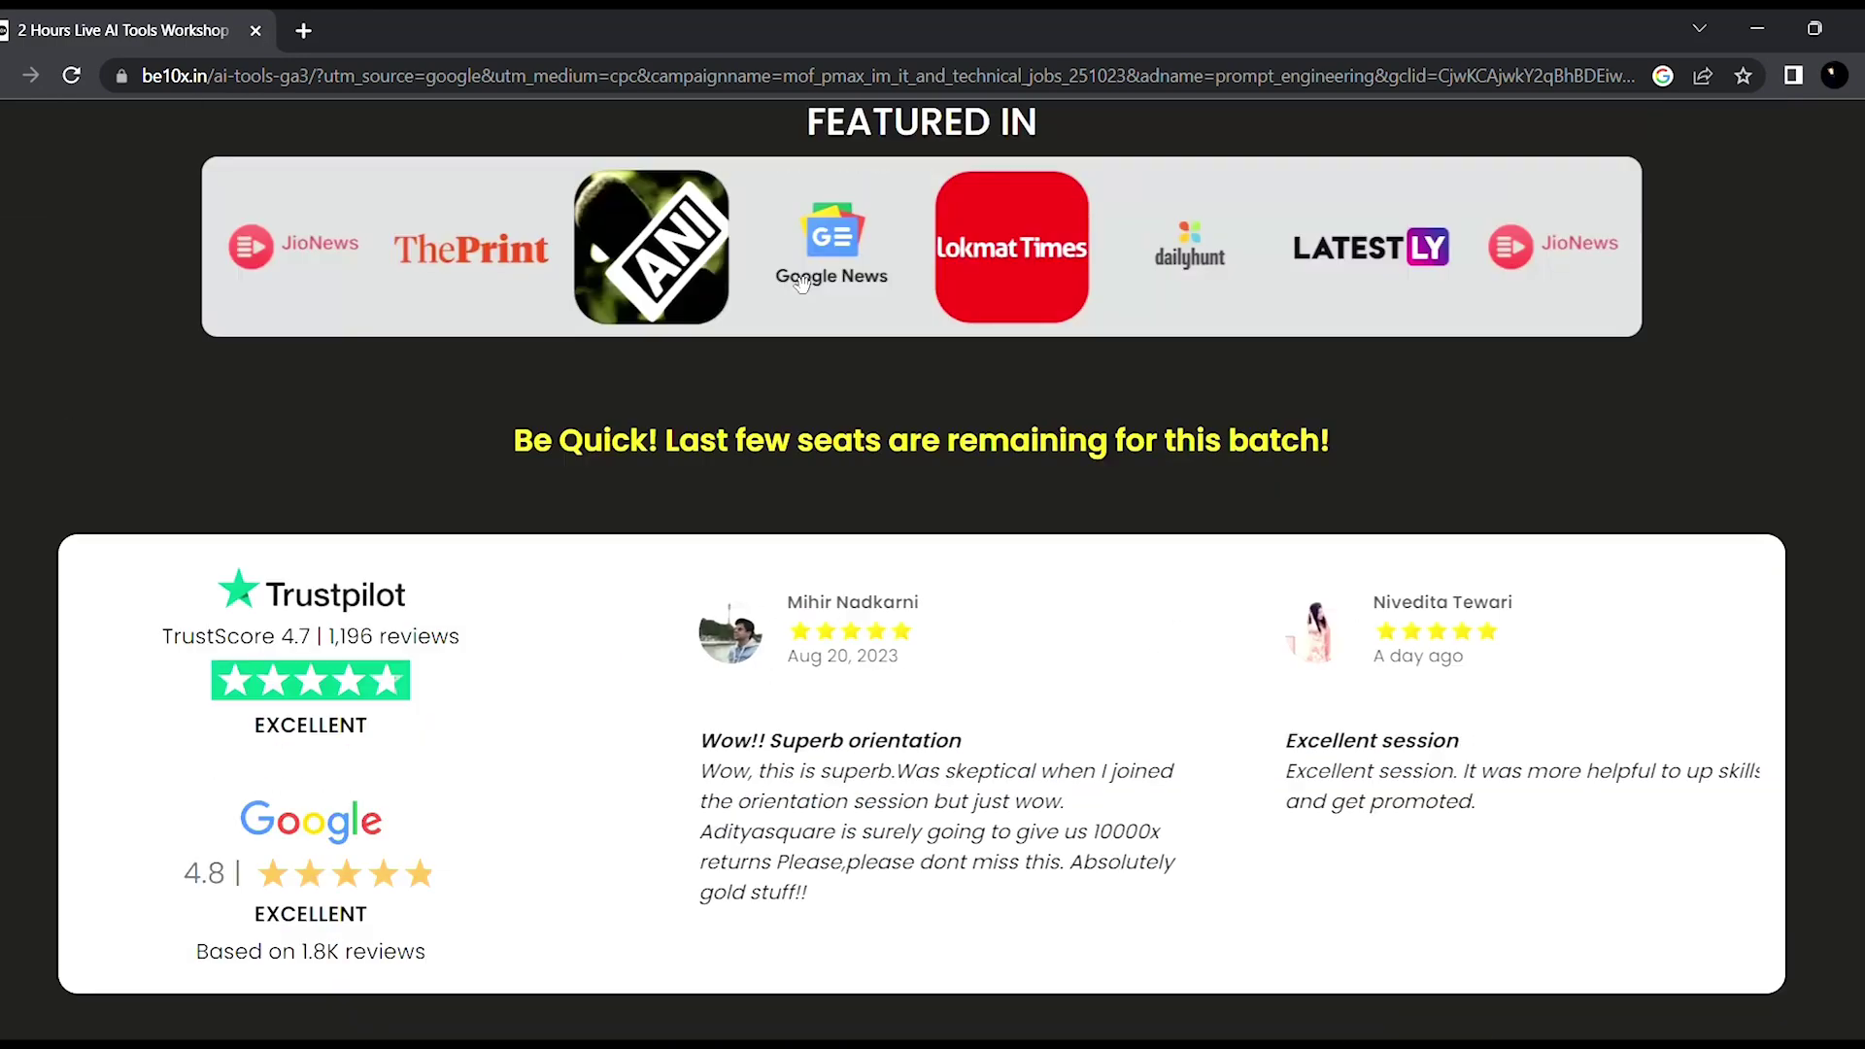
scroll(795, 280, up, 4)
scroll(790, 273, up, 5)
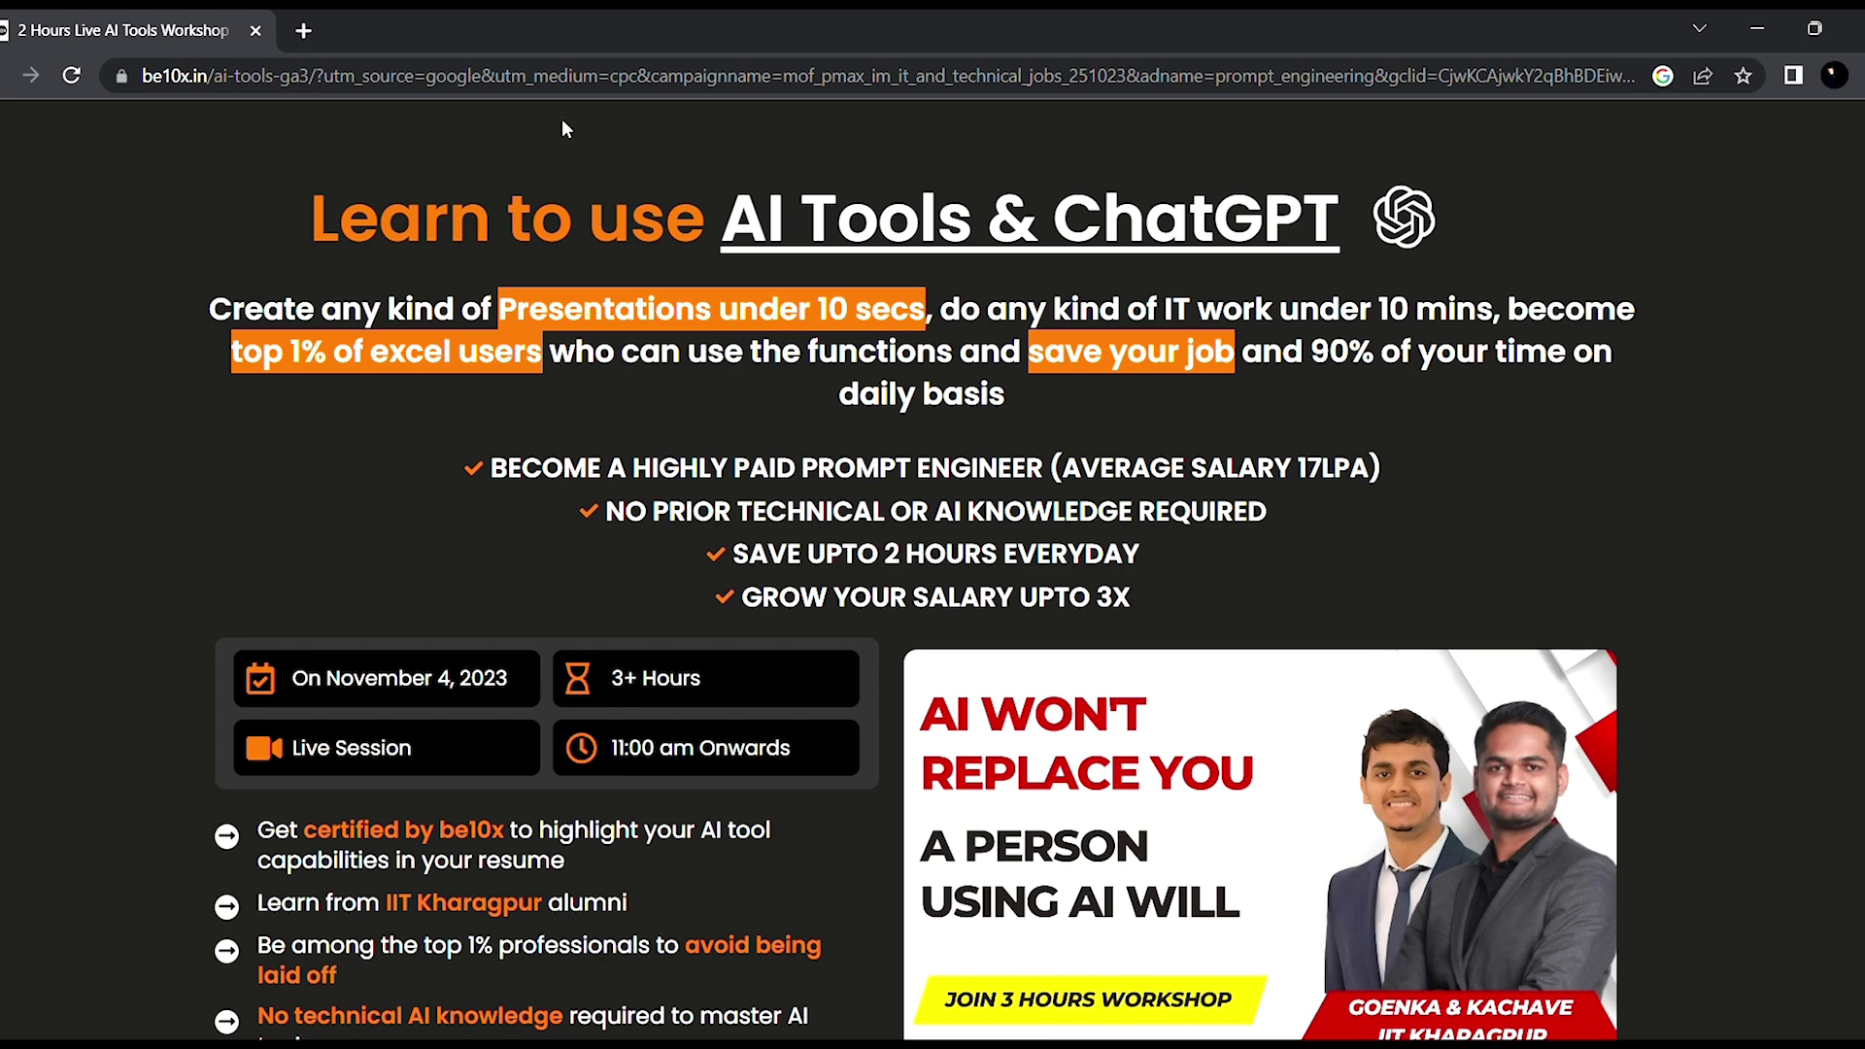
scroll(789, 273, down, 1)
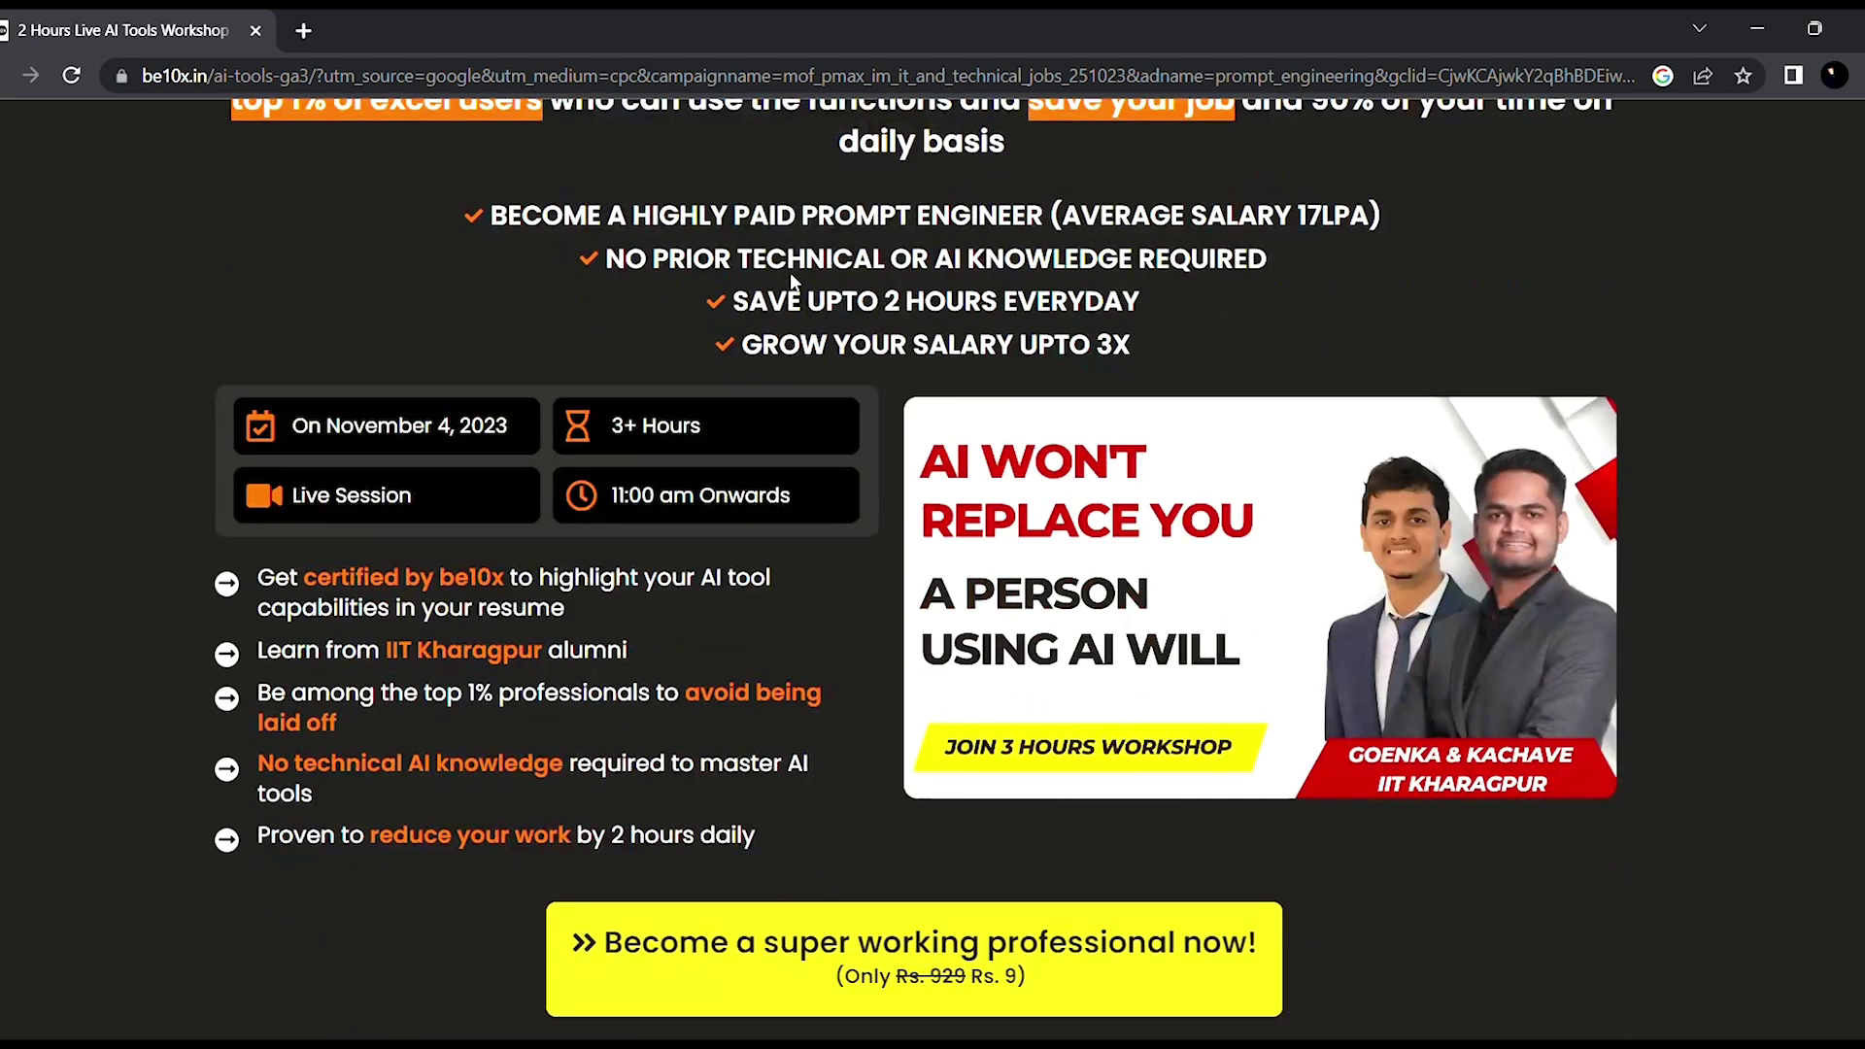
scroll(790, 273, down, 2)
scroll(791, 272, down, 2)
scroll(791, 272, down, 1)
scroll(789, 272, down, 1)
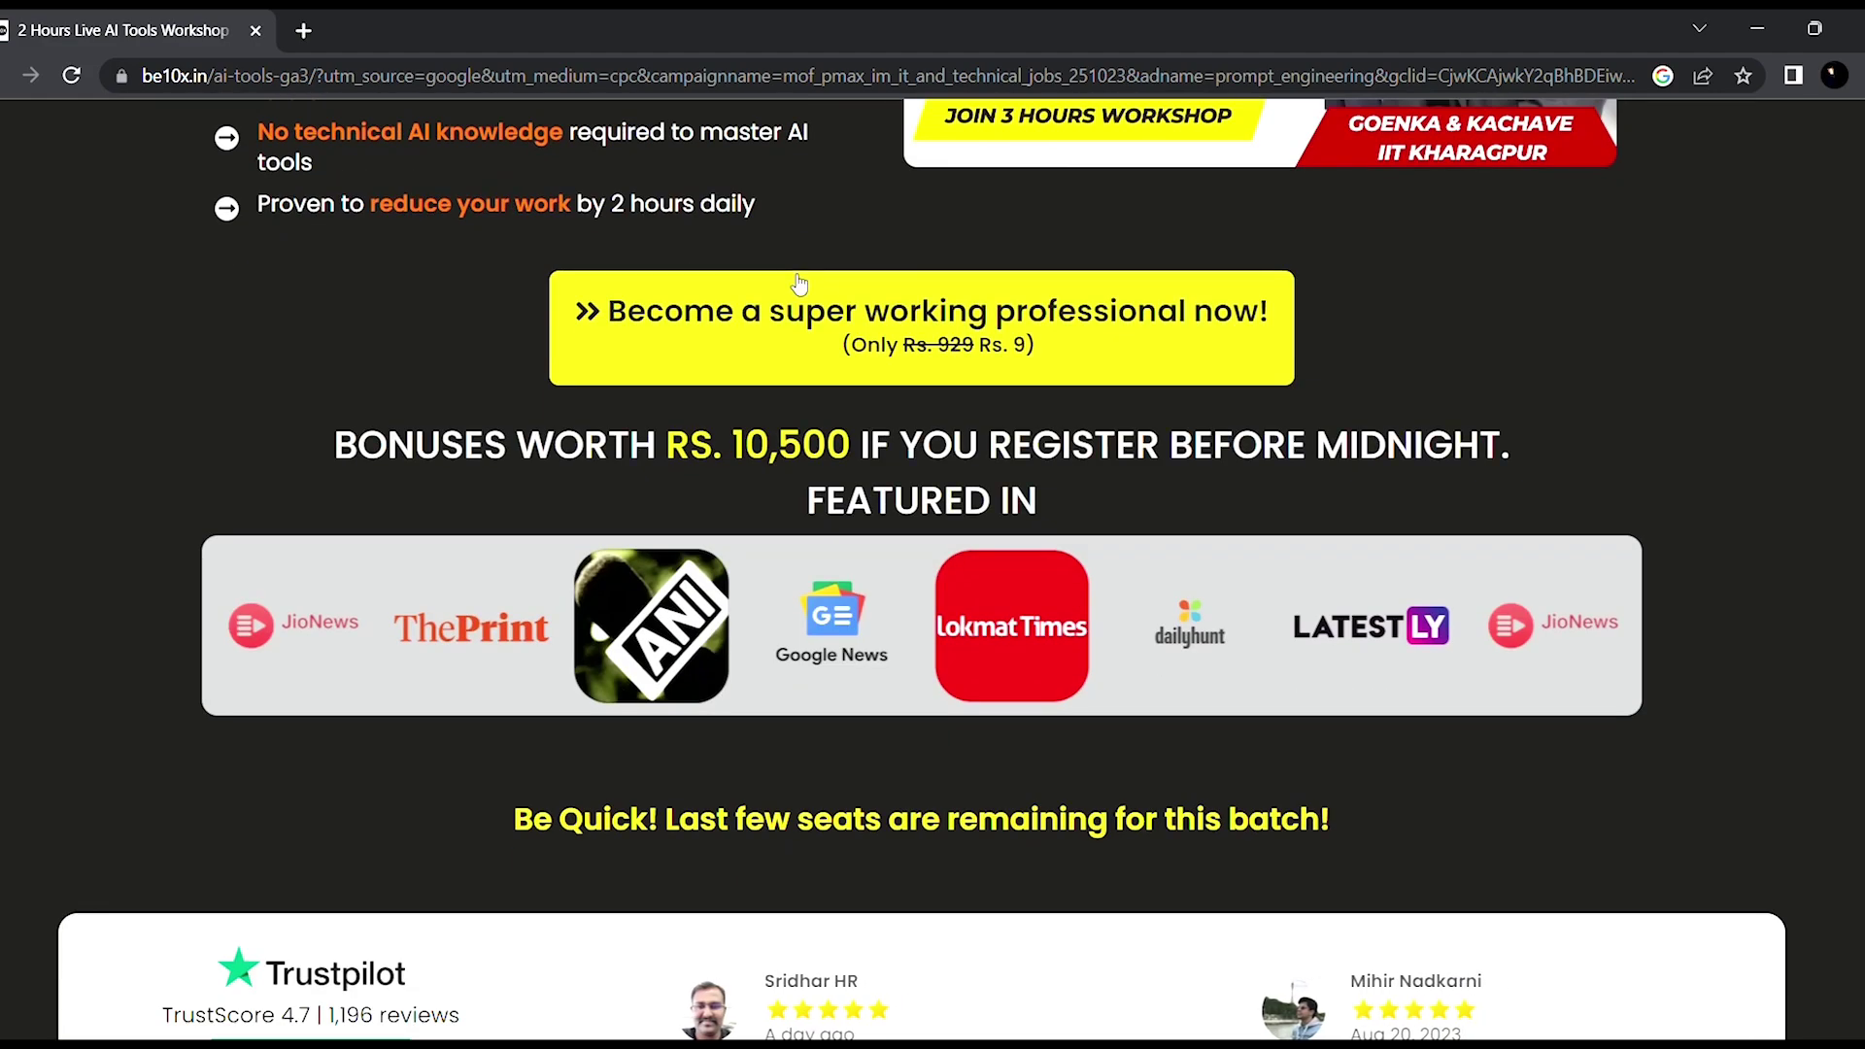
scroll(789, 272, down, 2)
scroll(789, 273, down, 2)
scroll(790, 273, down, 2)
scroll(789, 273, down, 3)
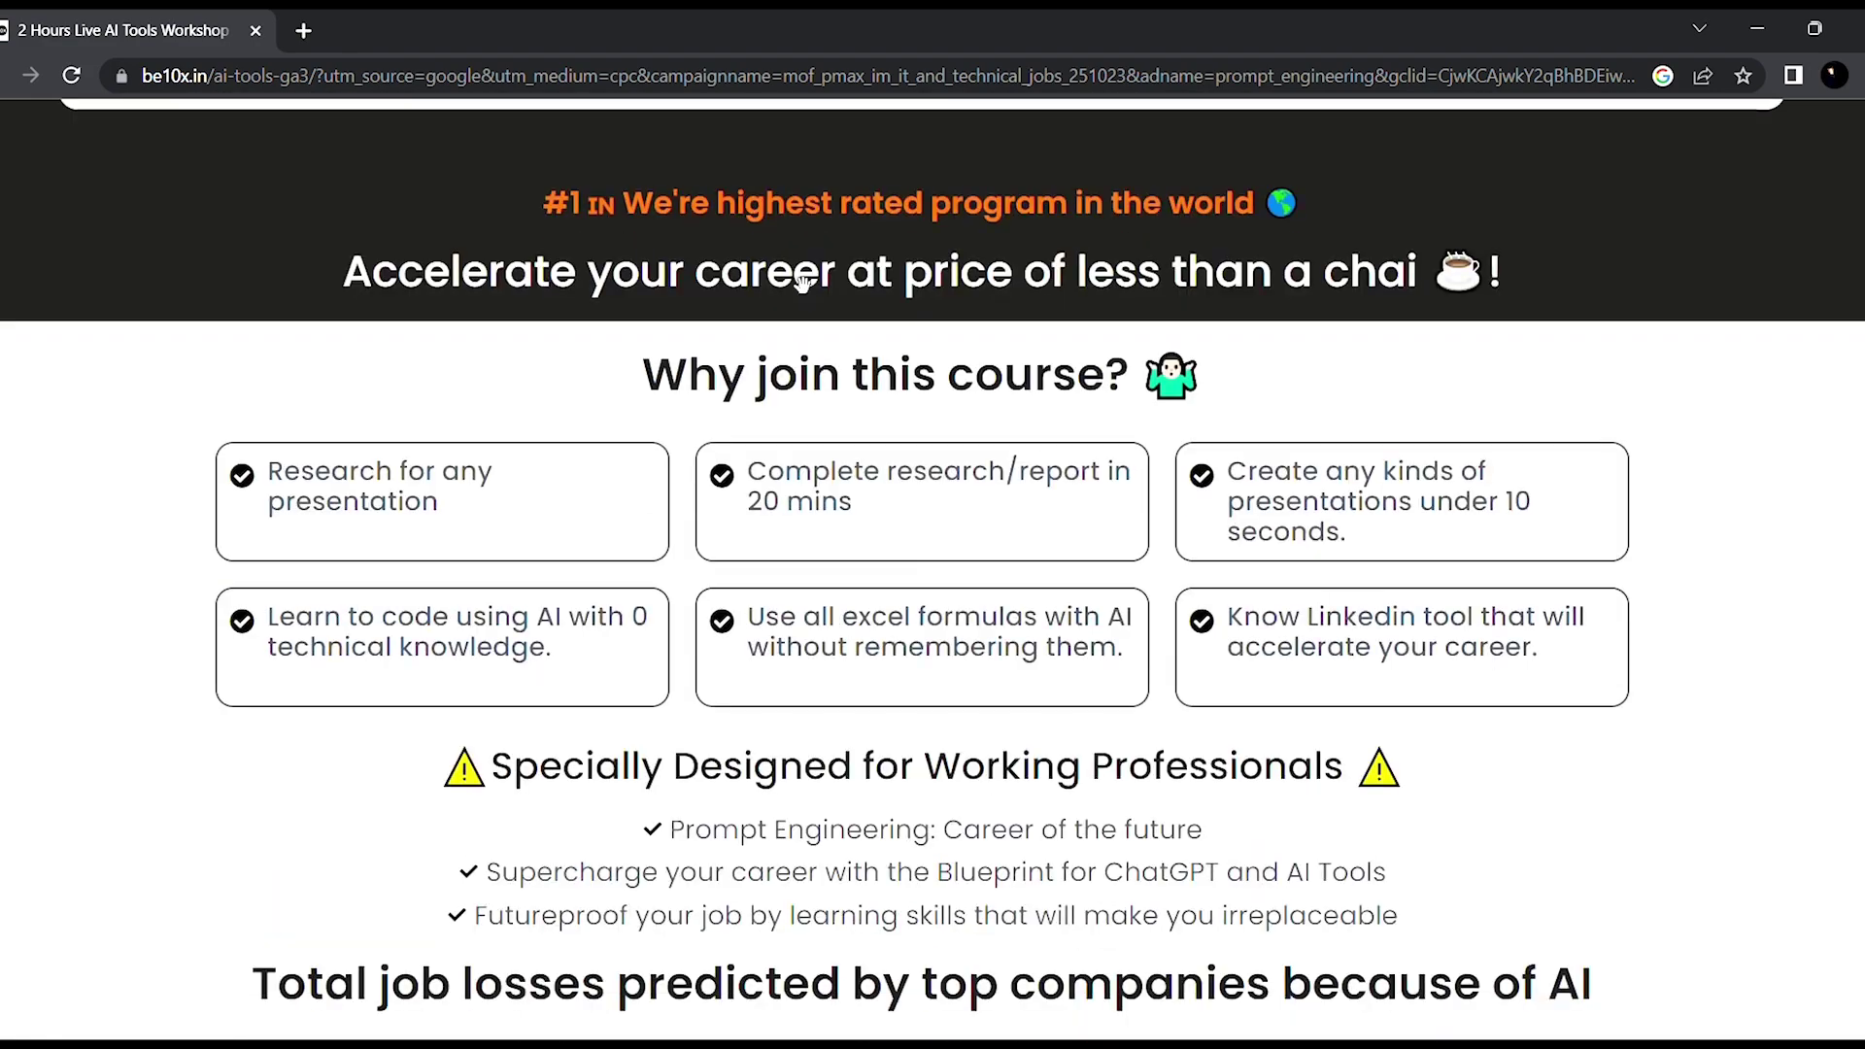
scroll(799, 281, down, 1)
scroll(798, 279, down, 2)
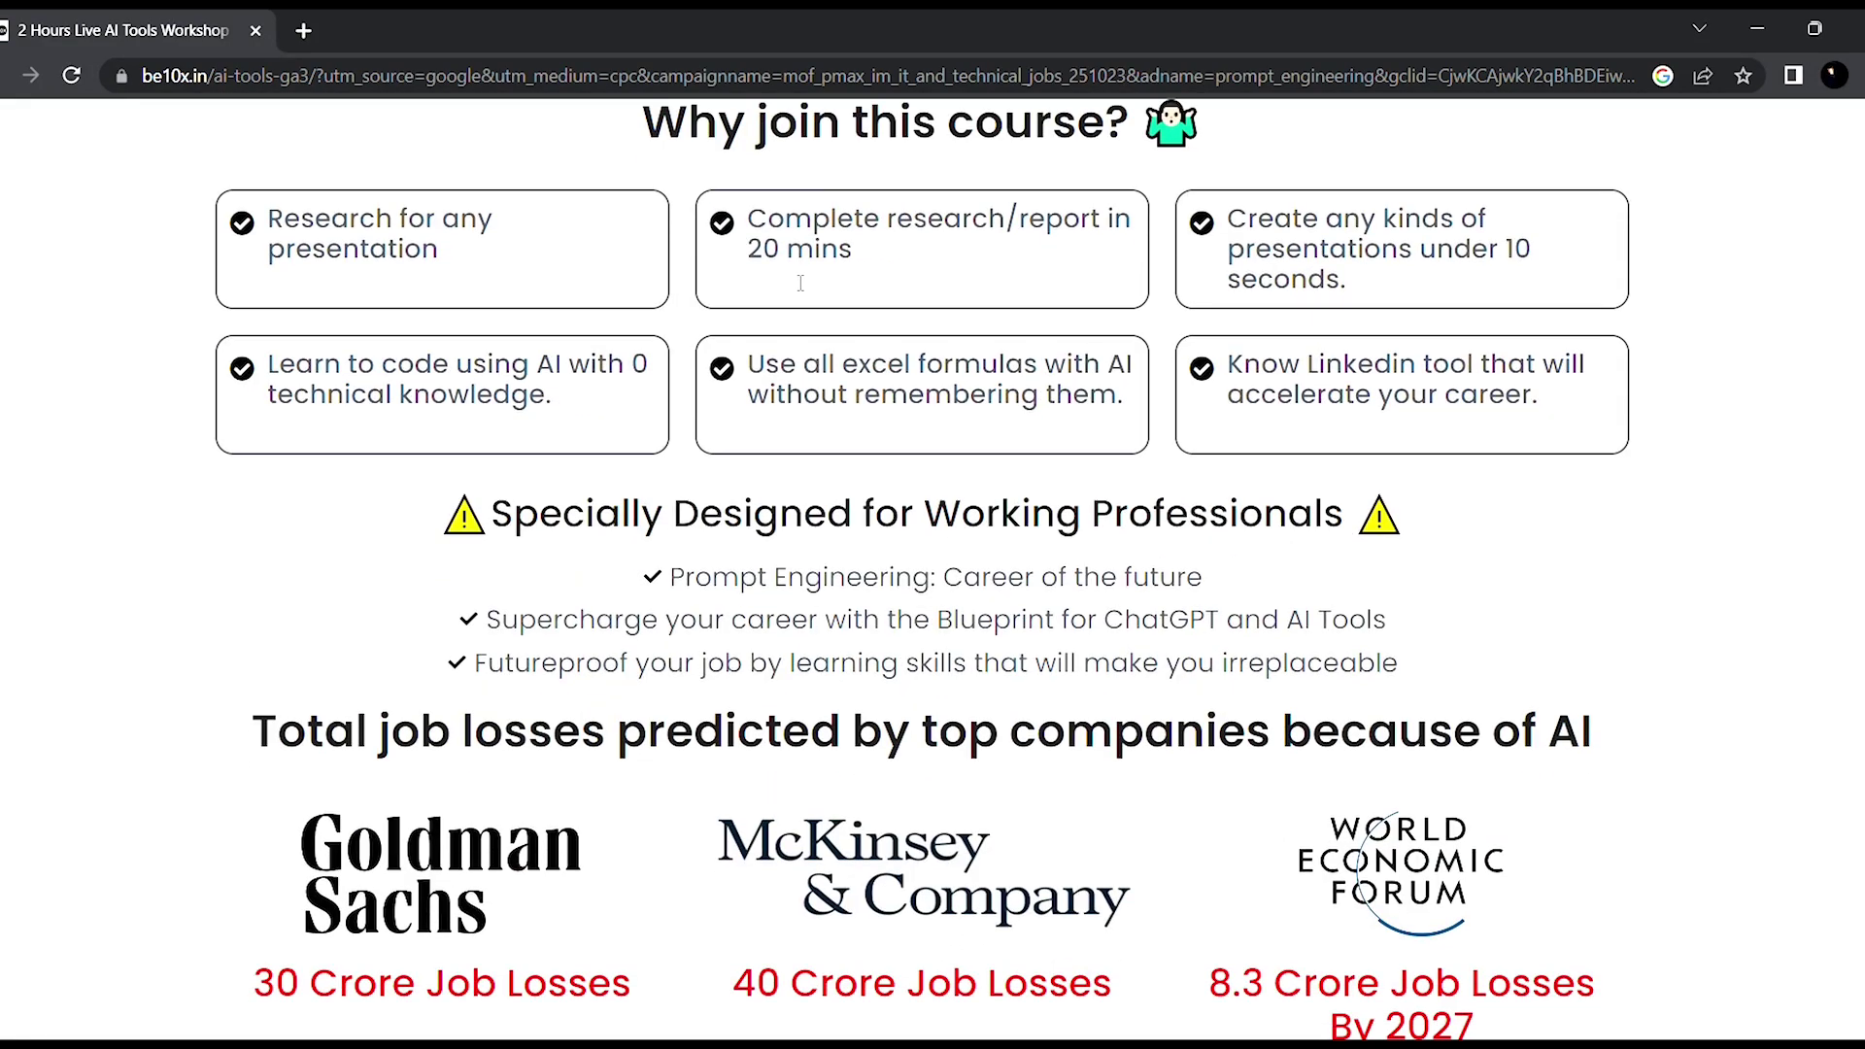
scroll(798, 280, down, 2)
scroll(800, 284, down, 2)
scroll(798, 285, up, 4)
scroll(799, 285, up, 5)
scroll(798, 281, up, 4)
scroll(799, 281, up, 3)
scroll(795, 278, up, 5)
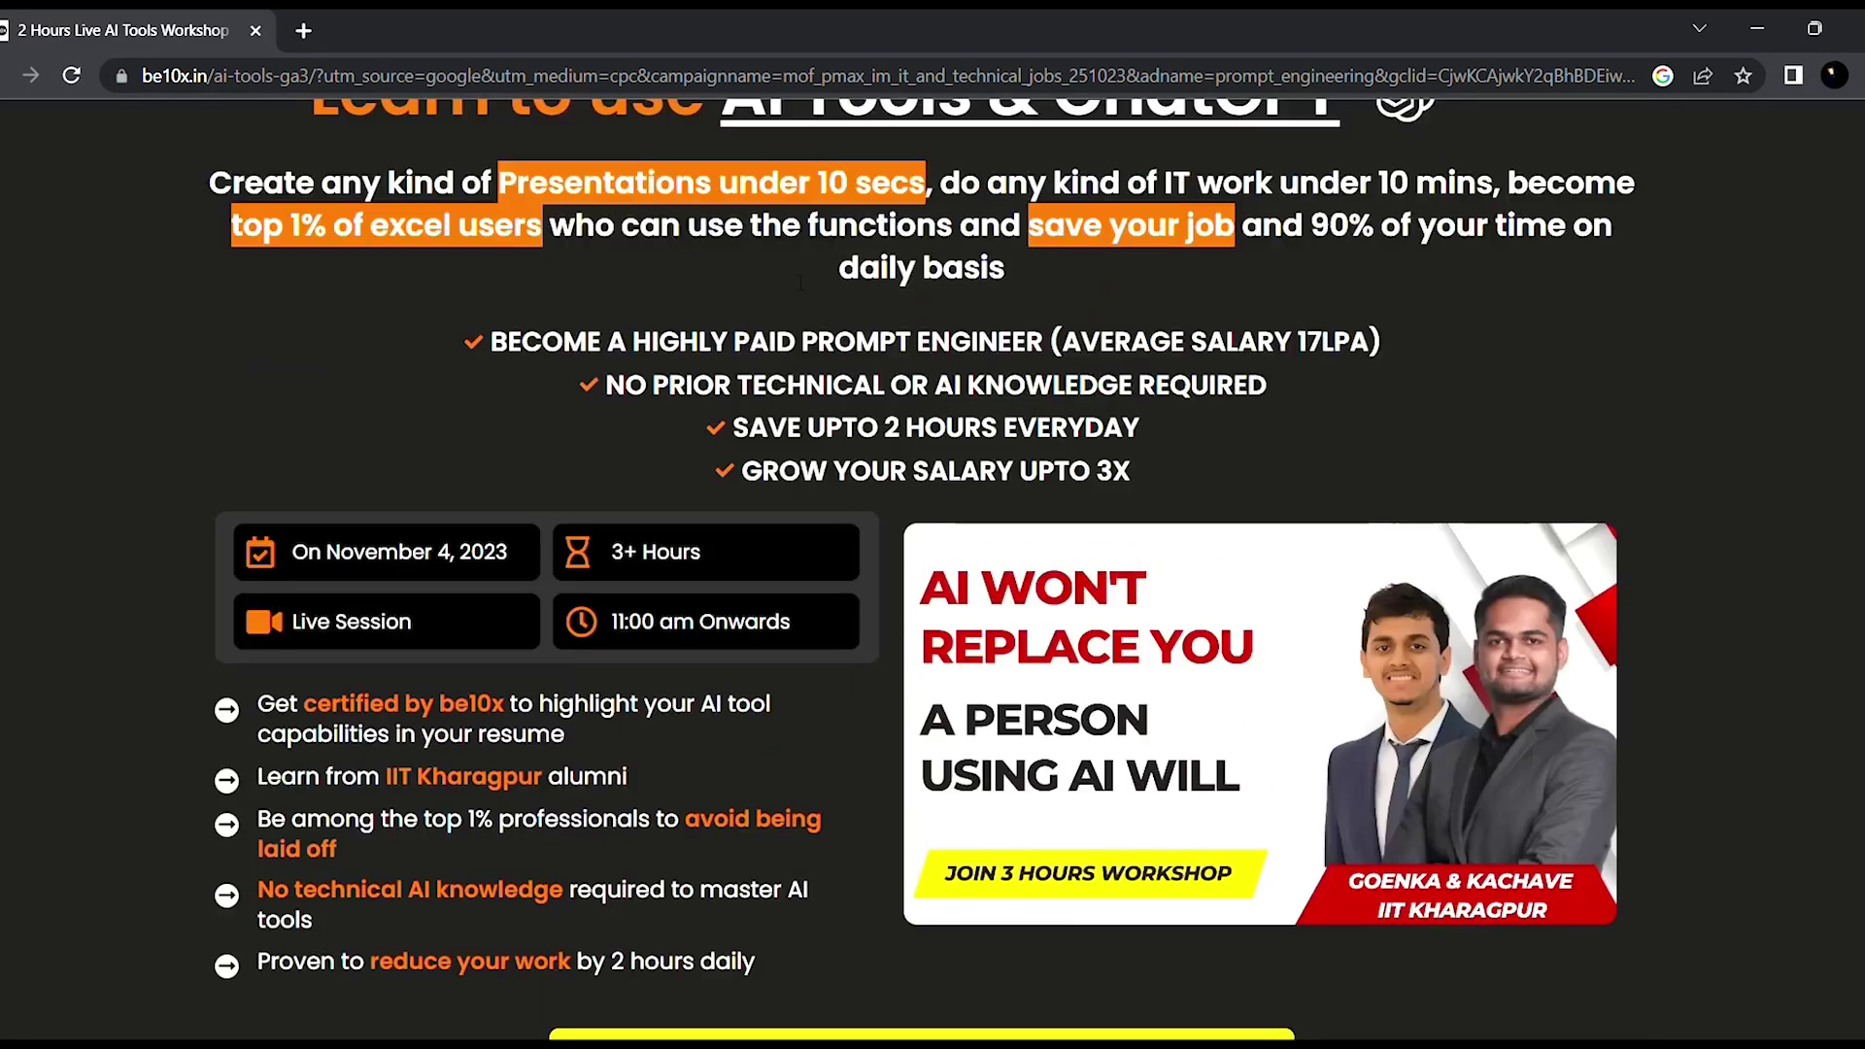
scroll(790, 272, up, 1)
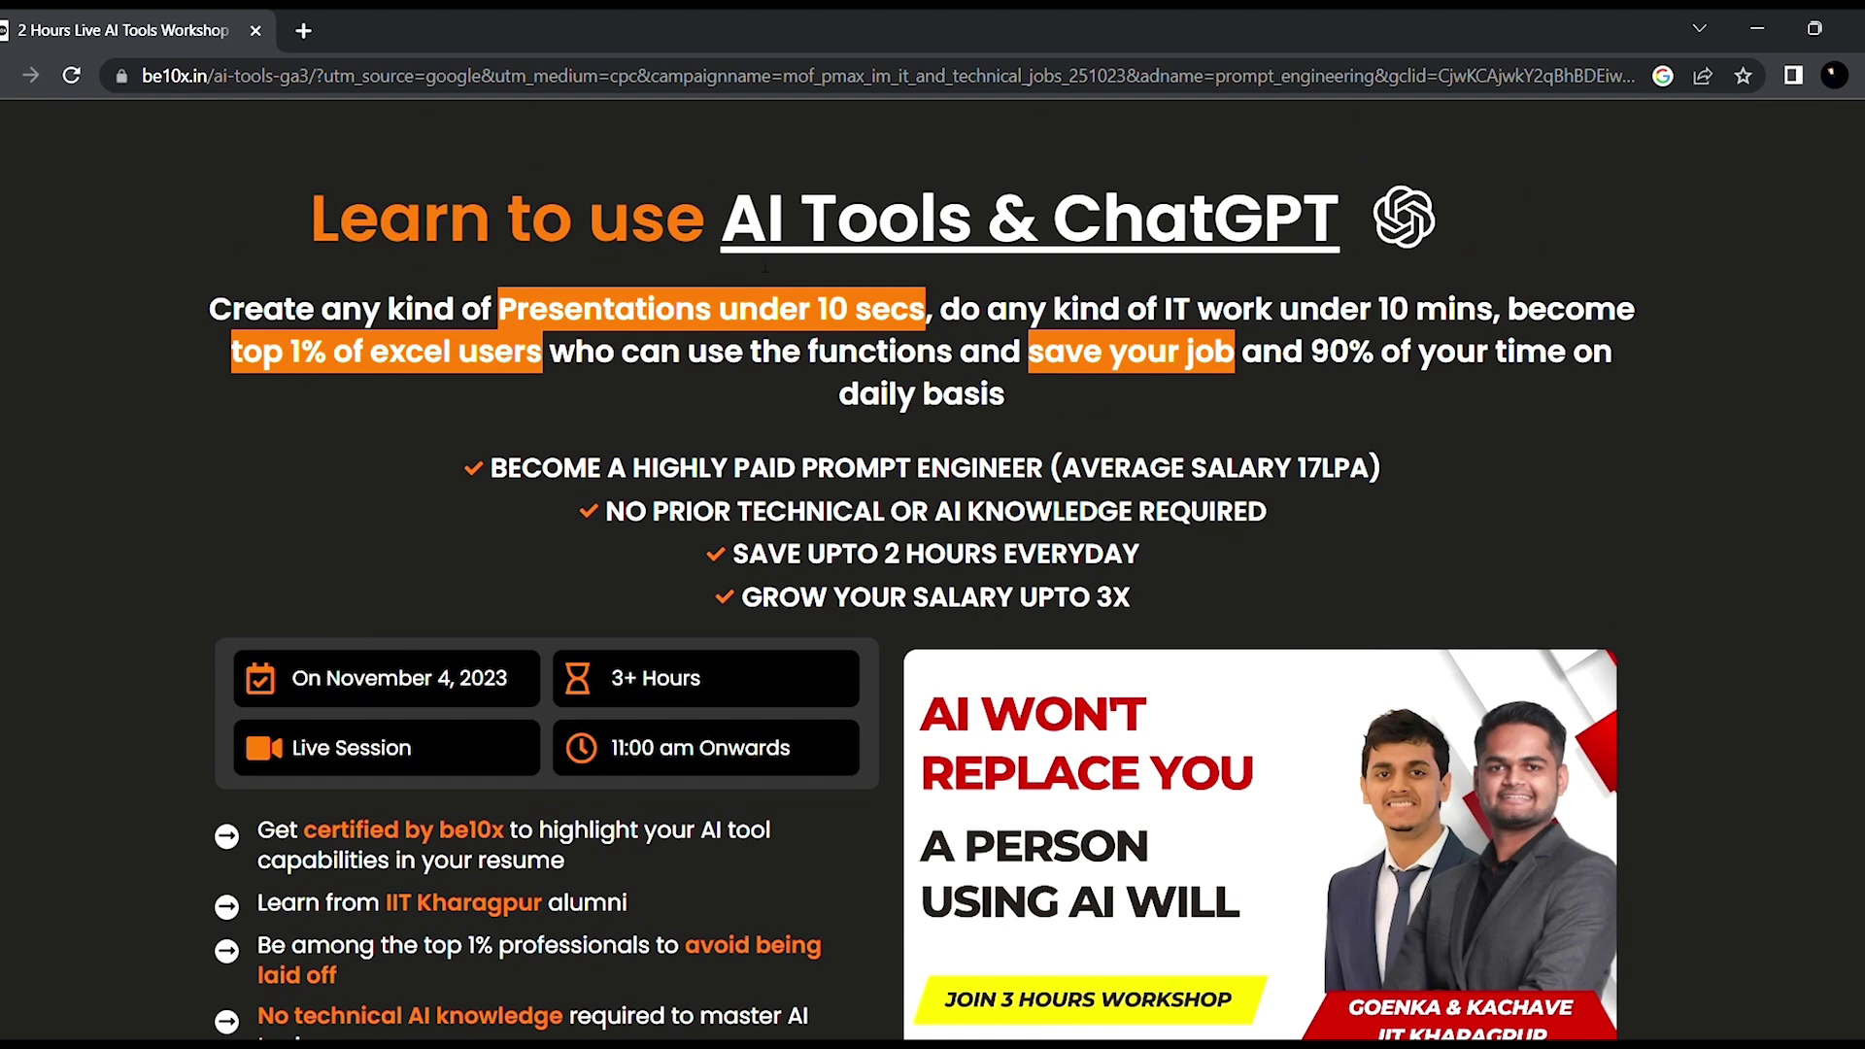
scroll(790, 273, down, 2)
scroll(790, 273, down, 1)
scroll(790, 273, down, 2)
scroll(790, 273, down, 2)
scroll(789, 273, down, 2)
scroll(791, 272, down, 2)
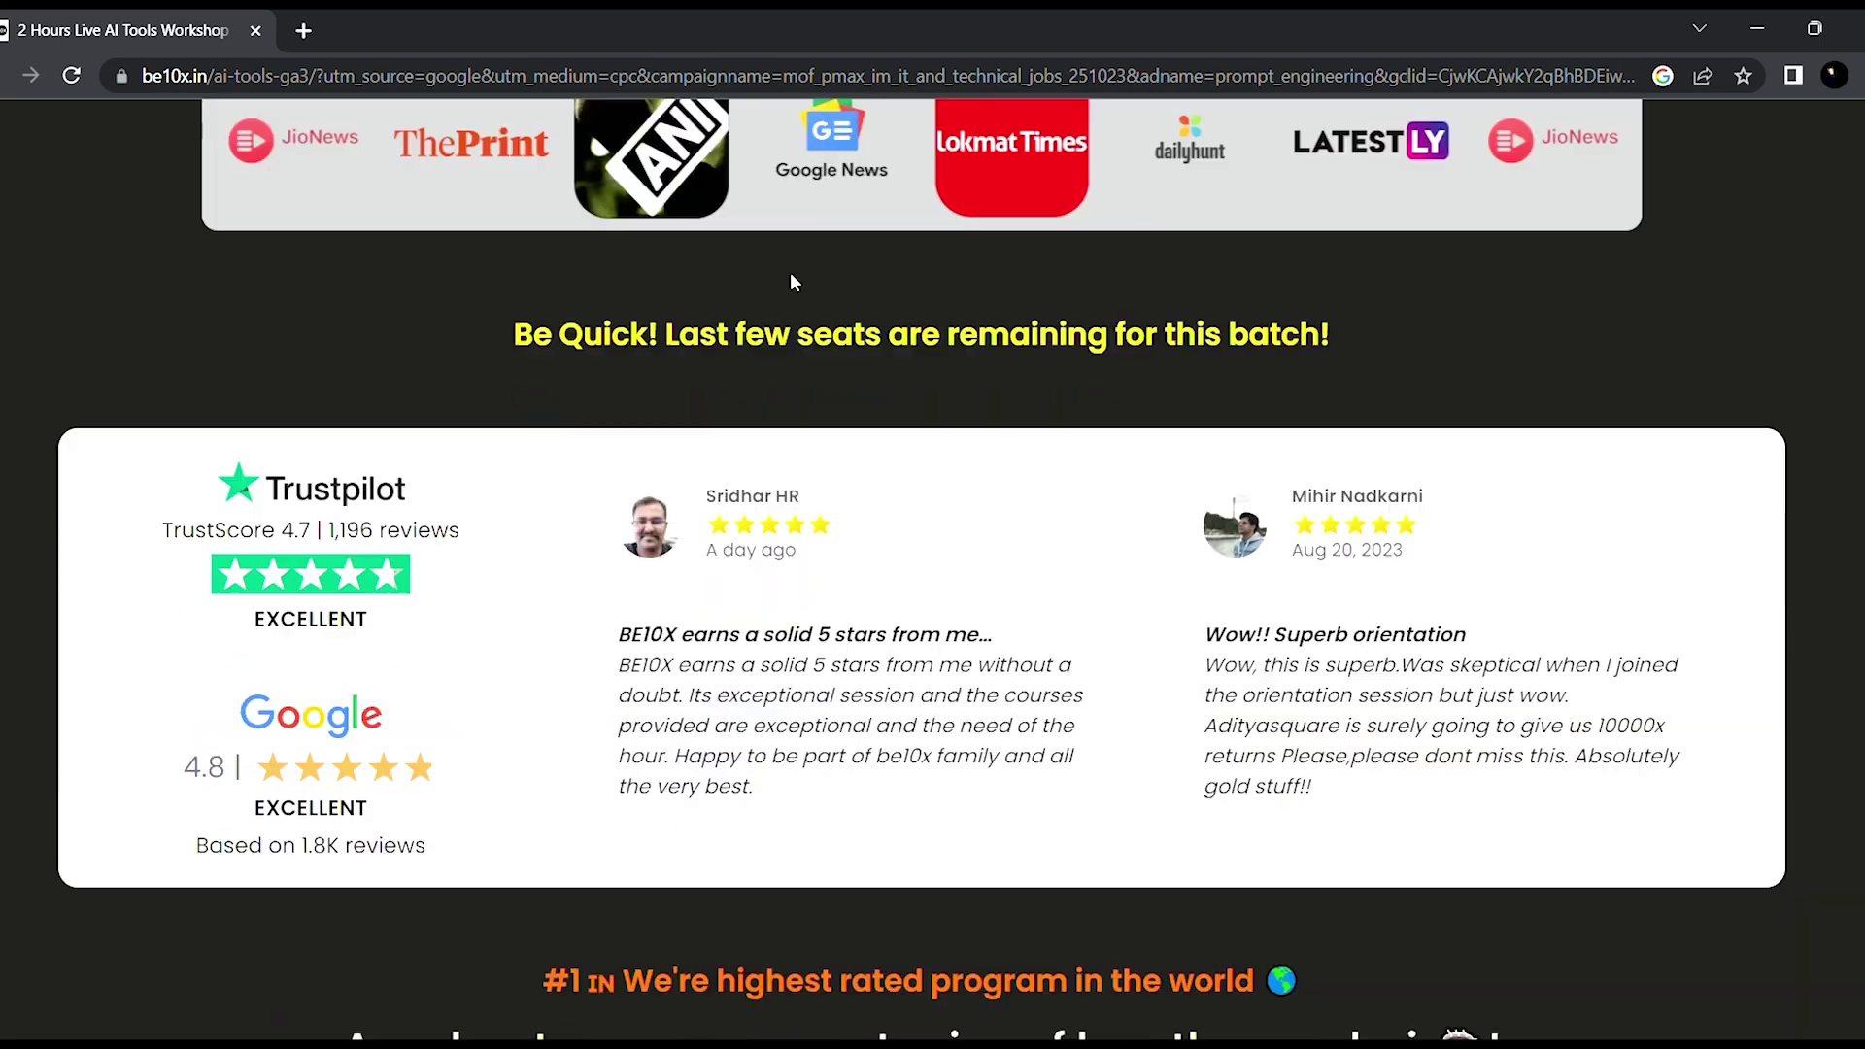
scroll(789, 273, down, 2)
scroll(790, 273, down, 2)
scroll(790, 272, down, 1)
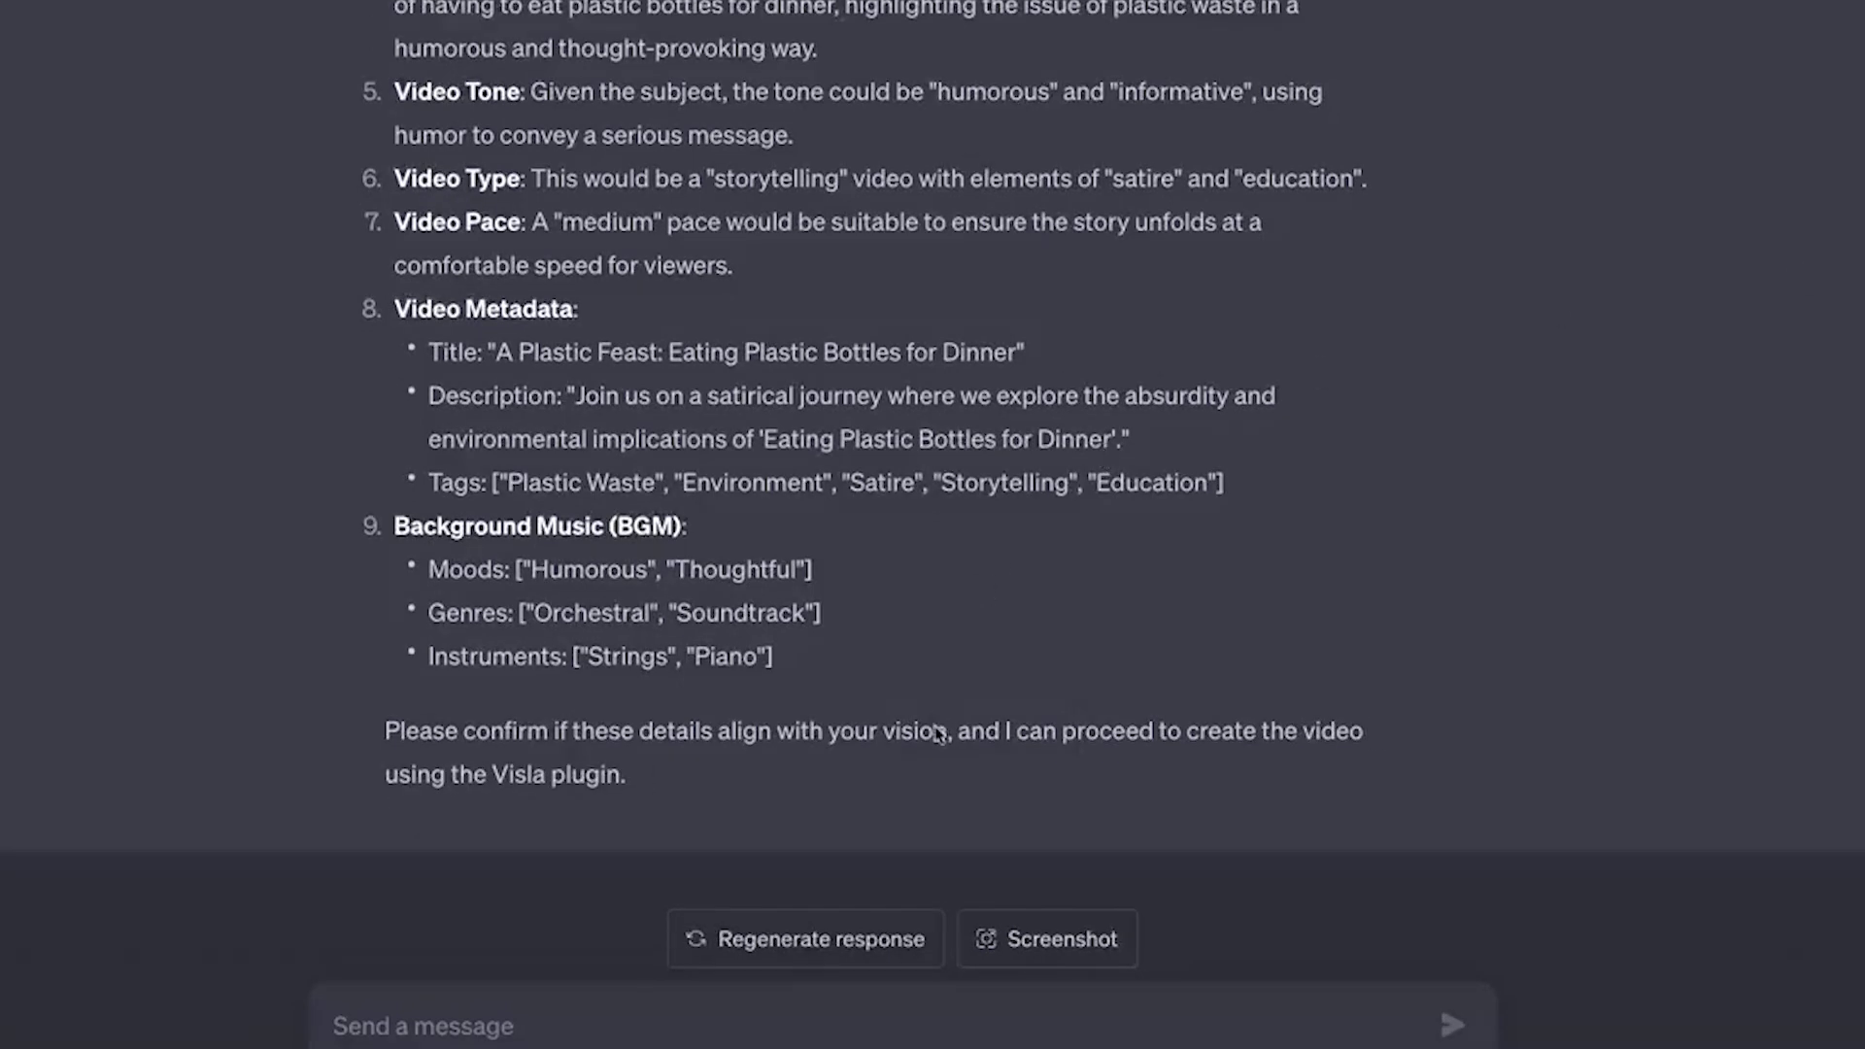
Start a reply approving the proposed video details in the message box.
click(861, 1021)
text(“This looks good. Create the video using the details above.”)
Send the approval message so Visla generates the 'A Plastic Feast' video.
key(Return)
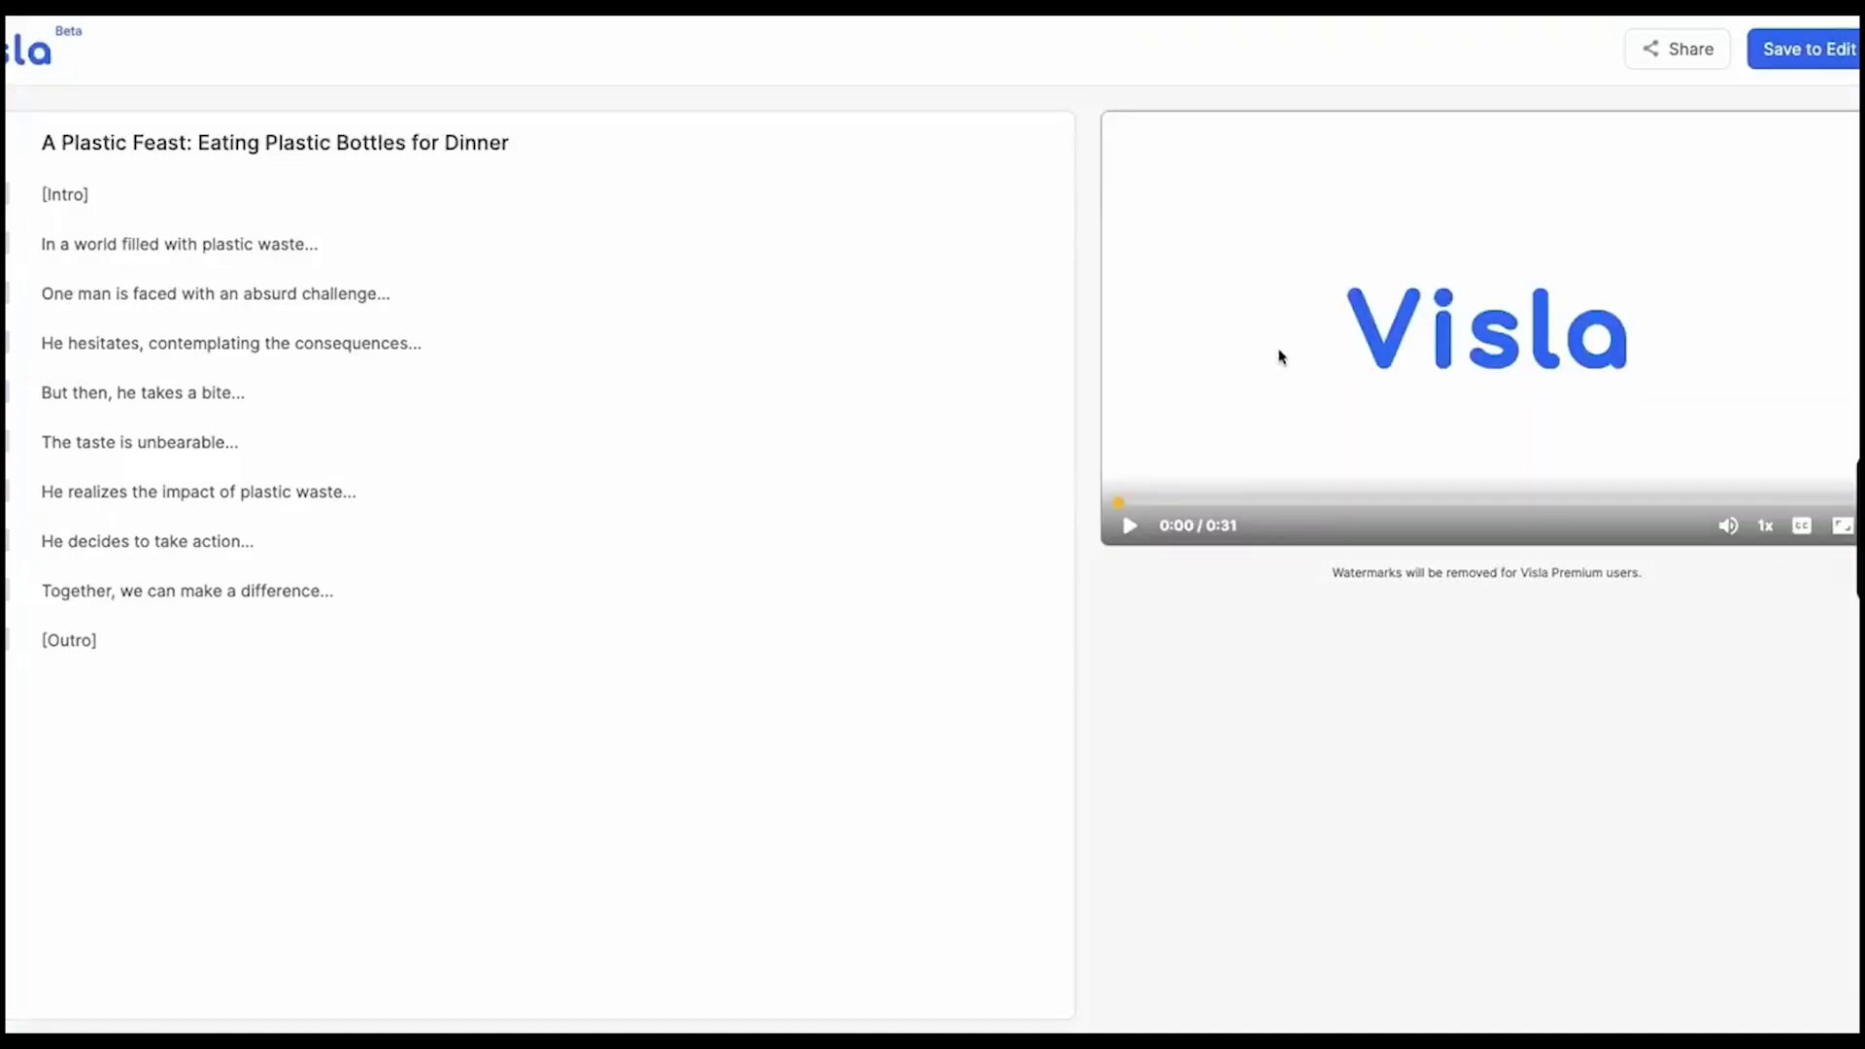
Preview the generated plastic-bottle video and choose Save to Edit.
click(1131, 526)
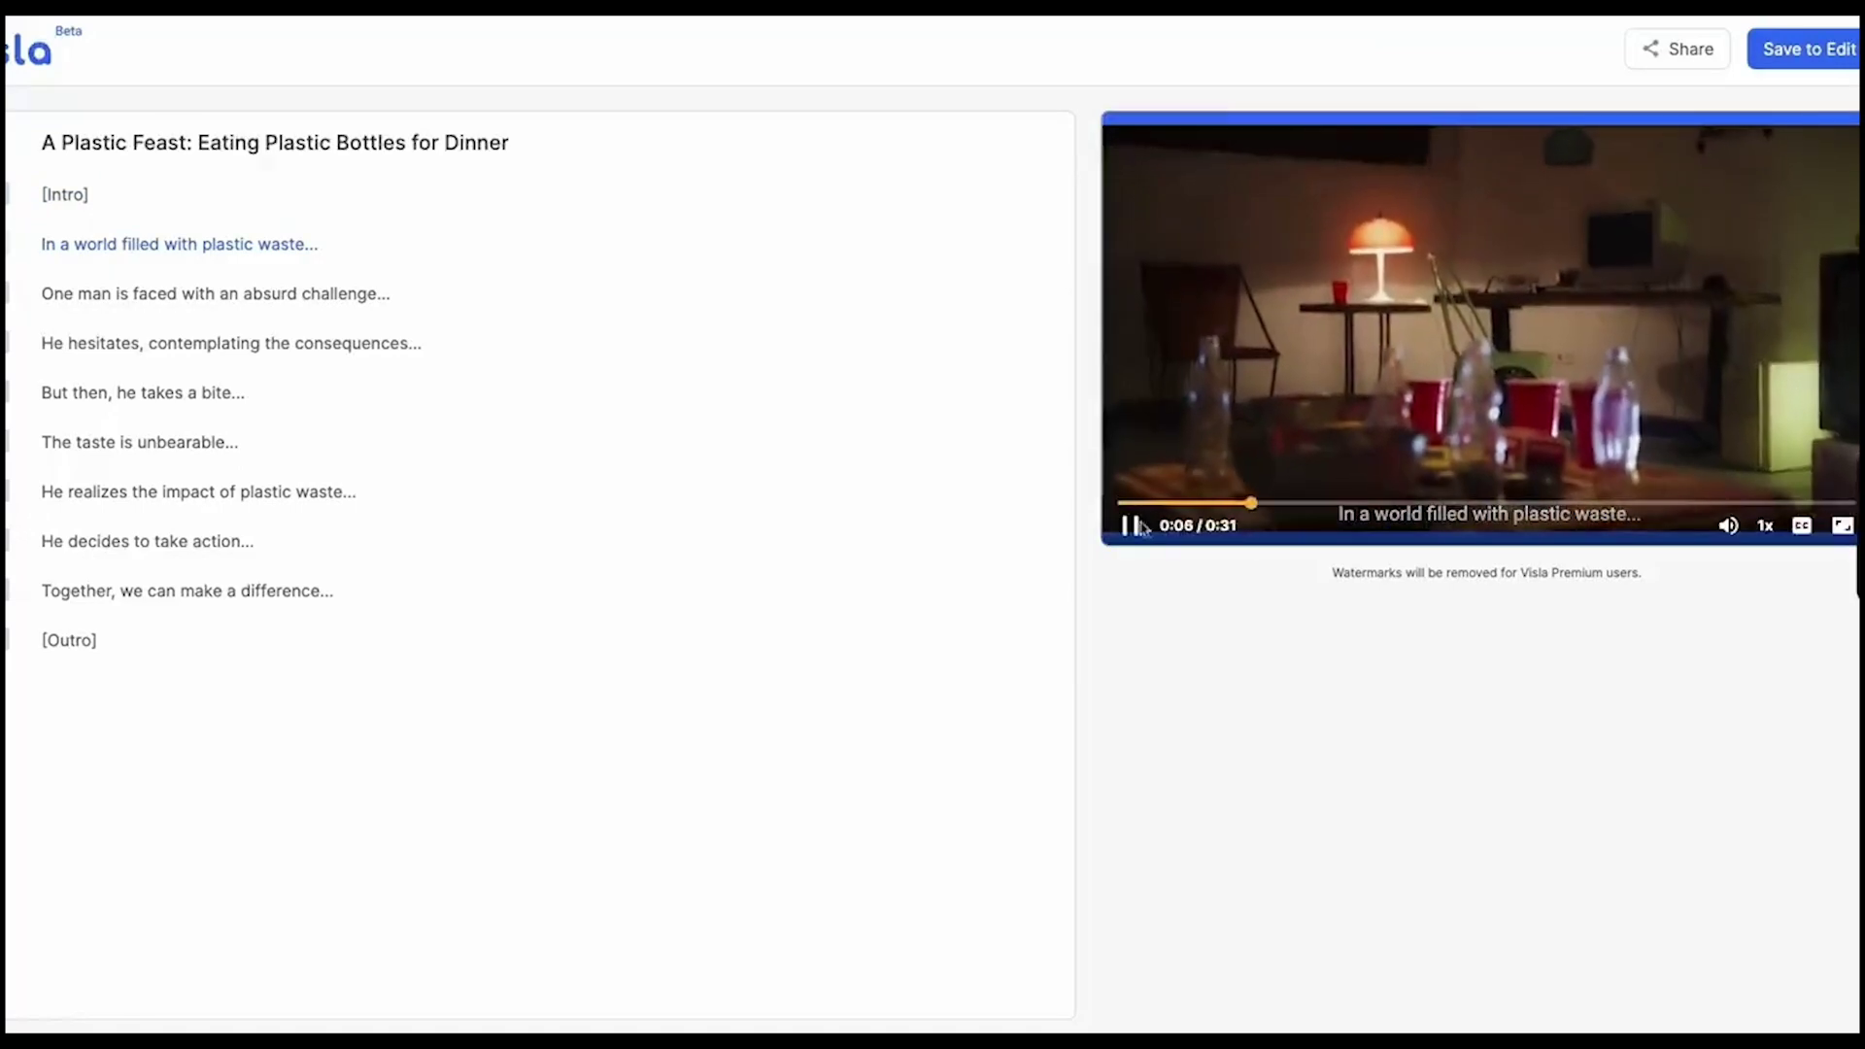
click(1816, 64)
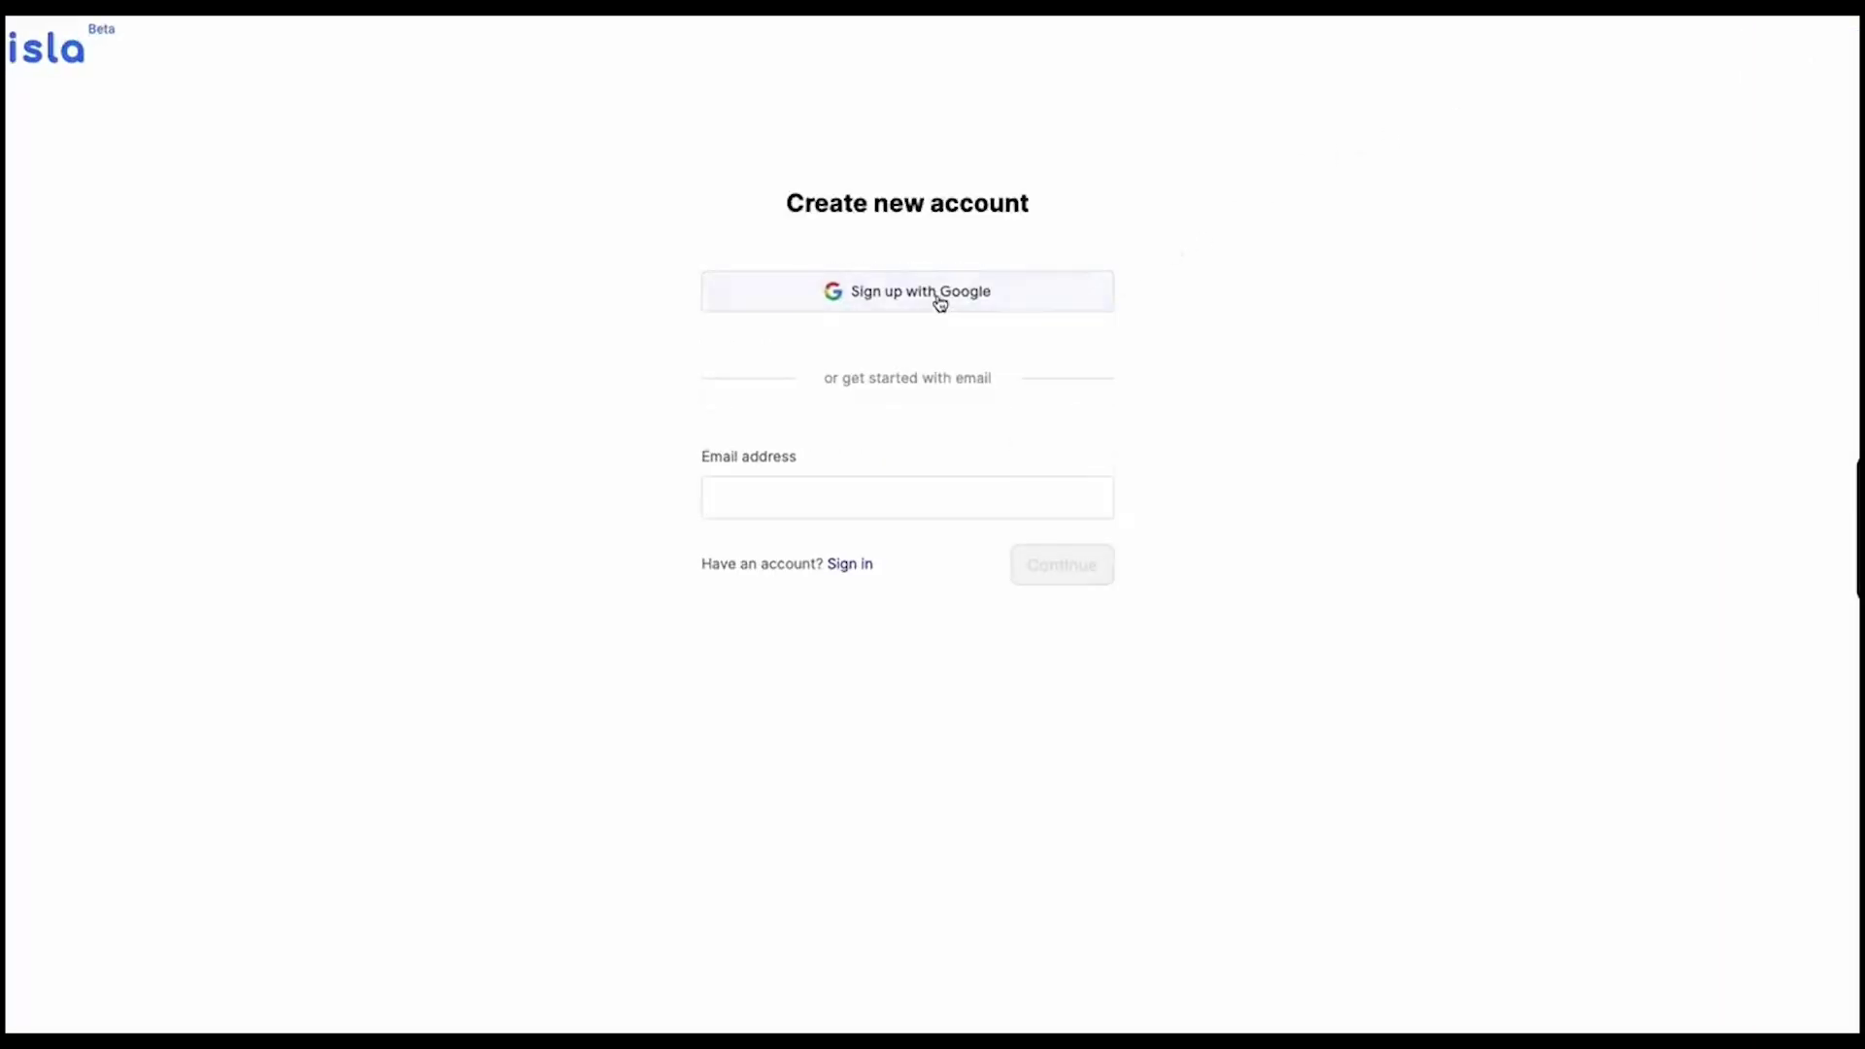
Sign up for Visla with a Google account and confirm the sign-in.
click(940, 302)
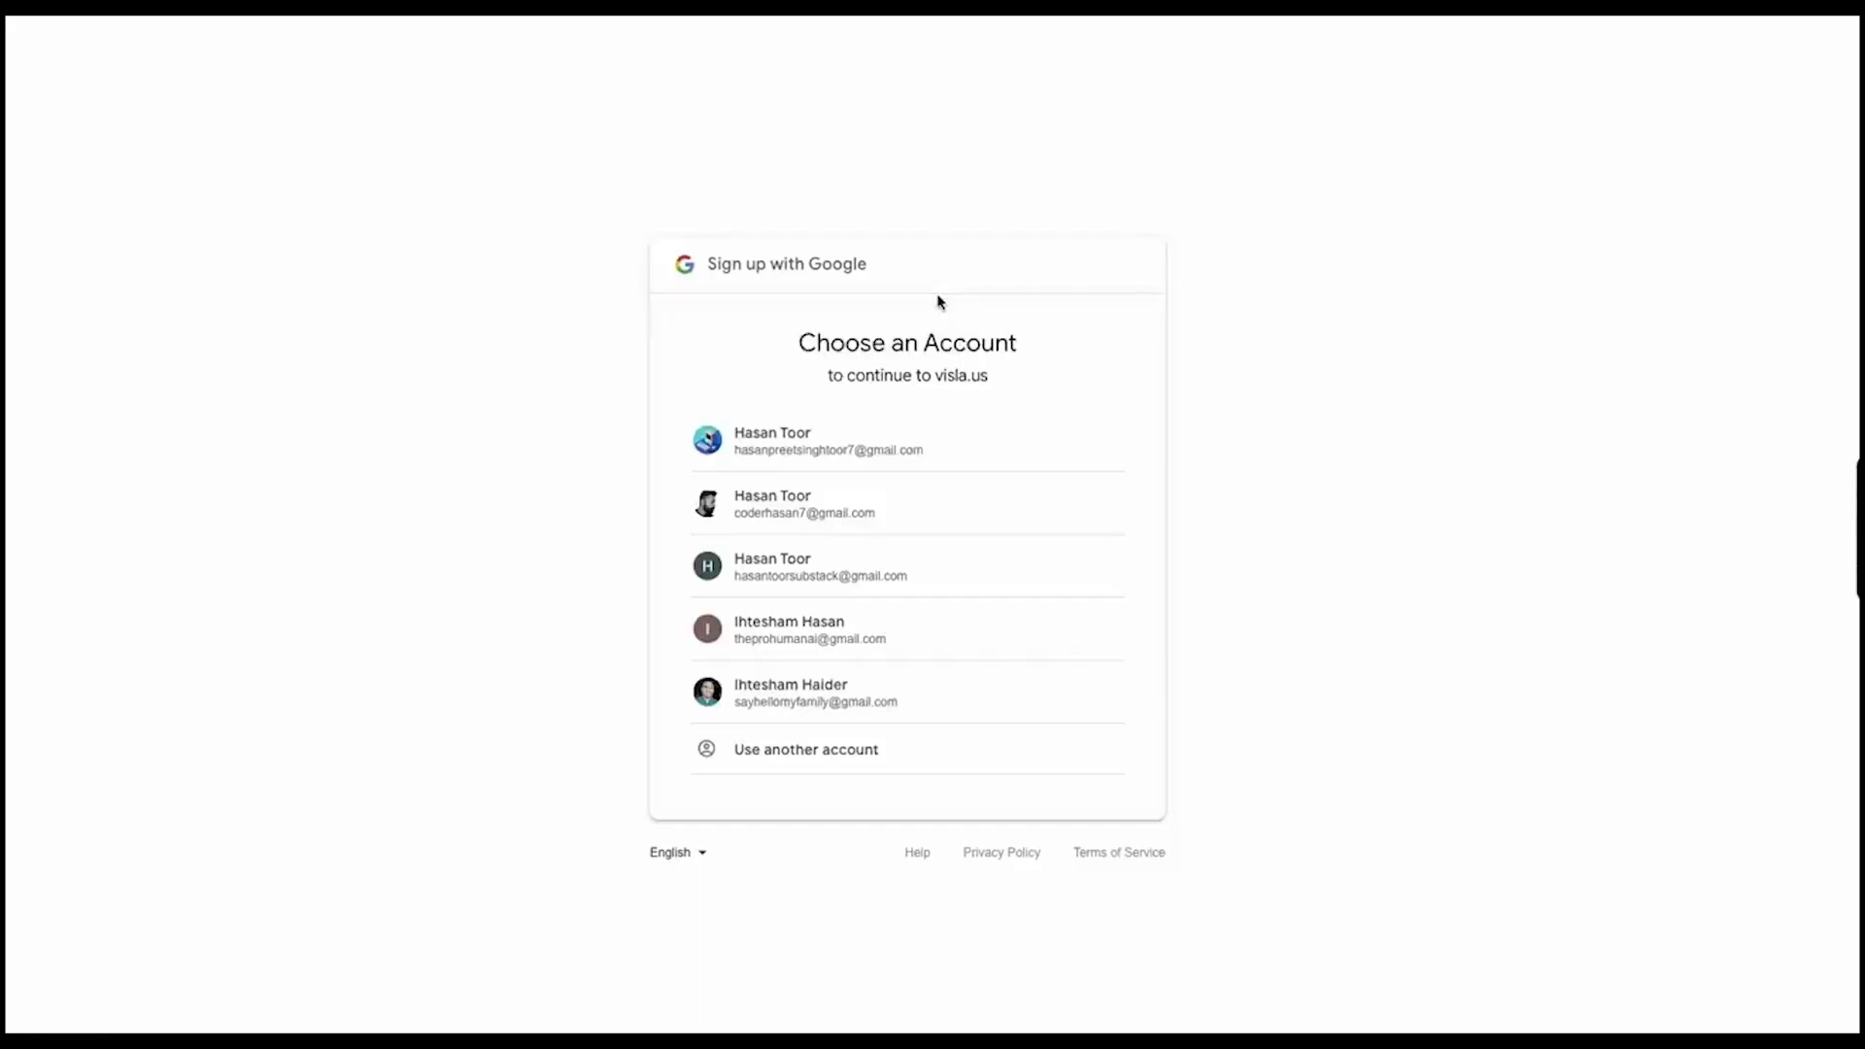
click(917, 413)
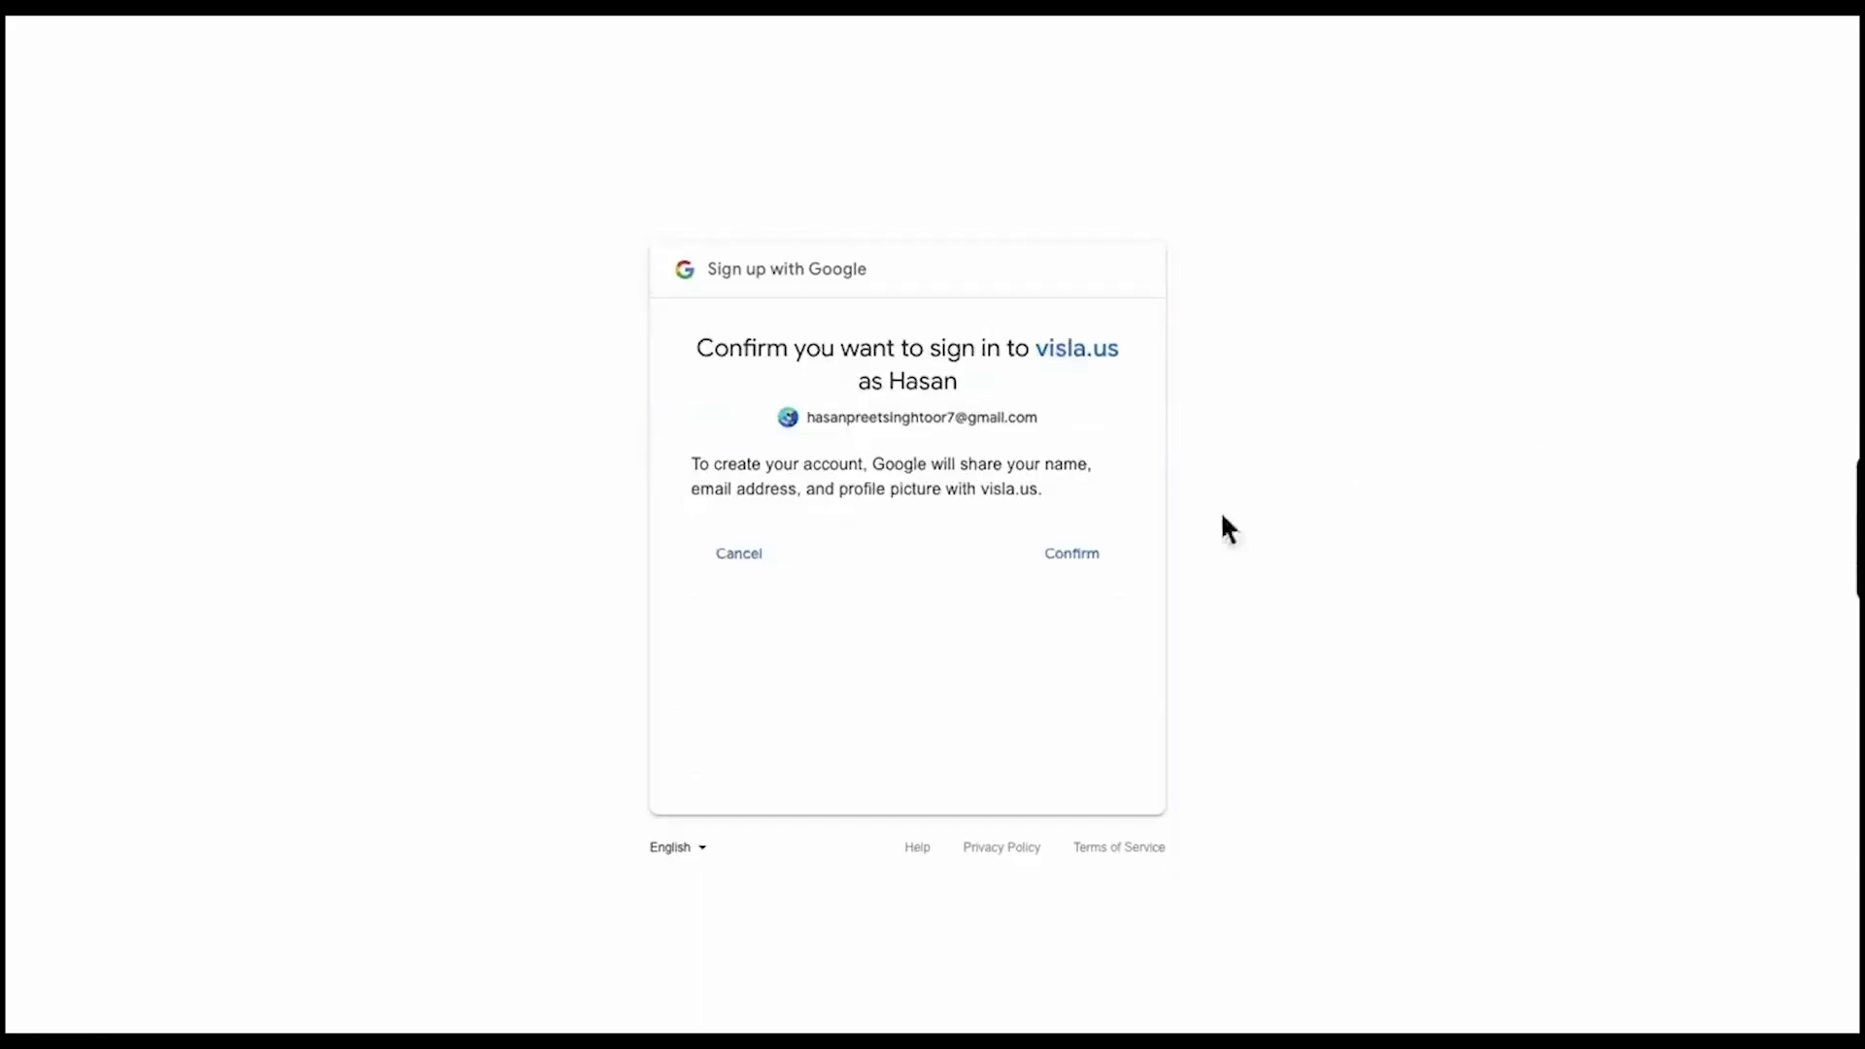
click(1094, 566)
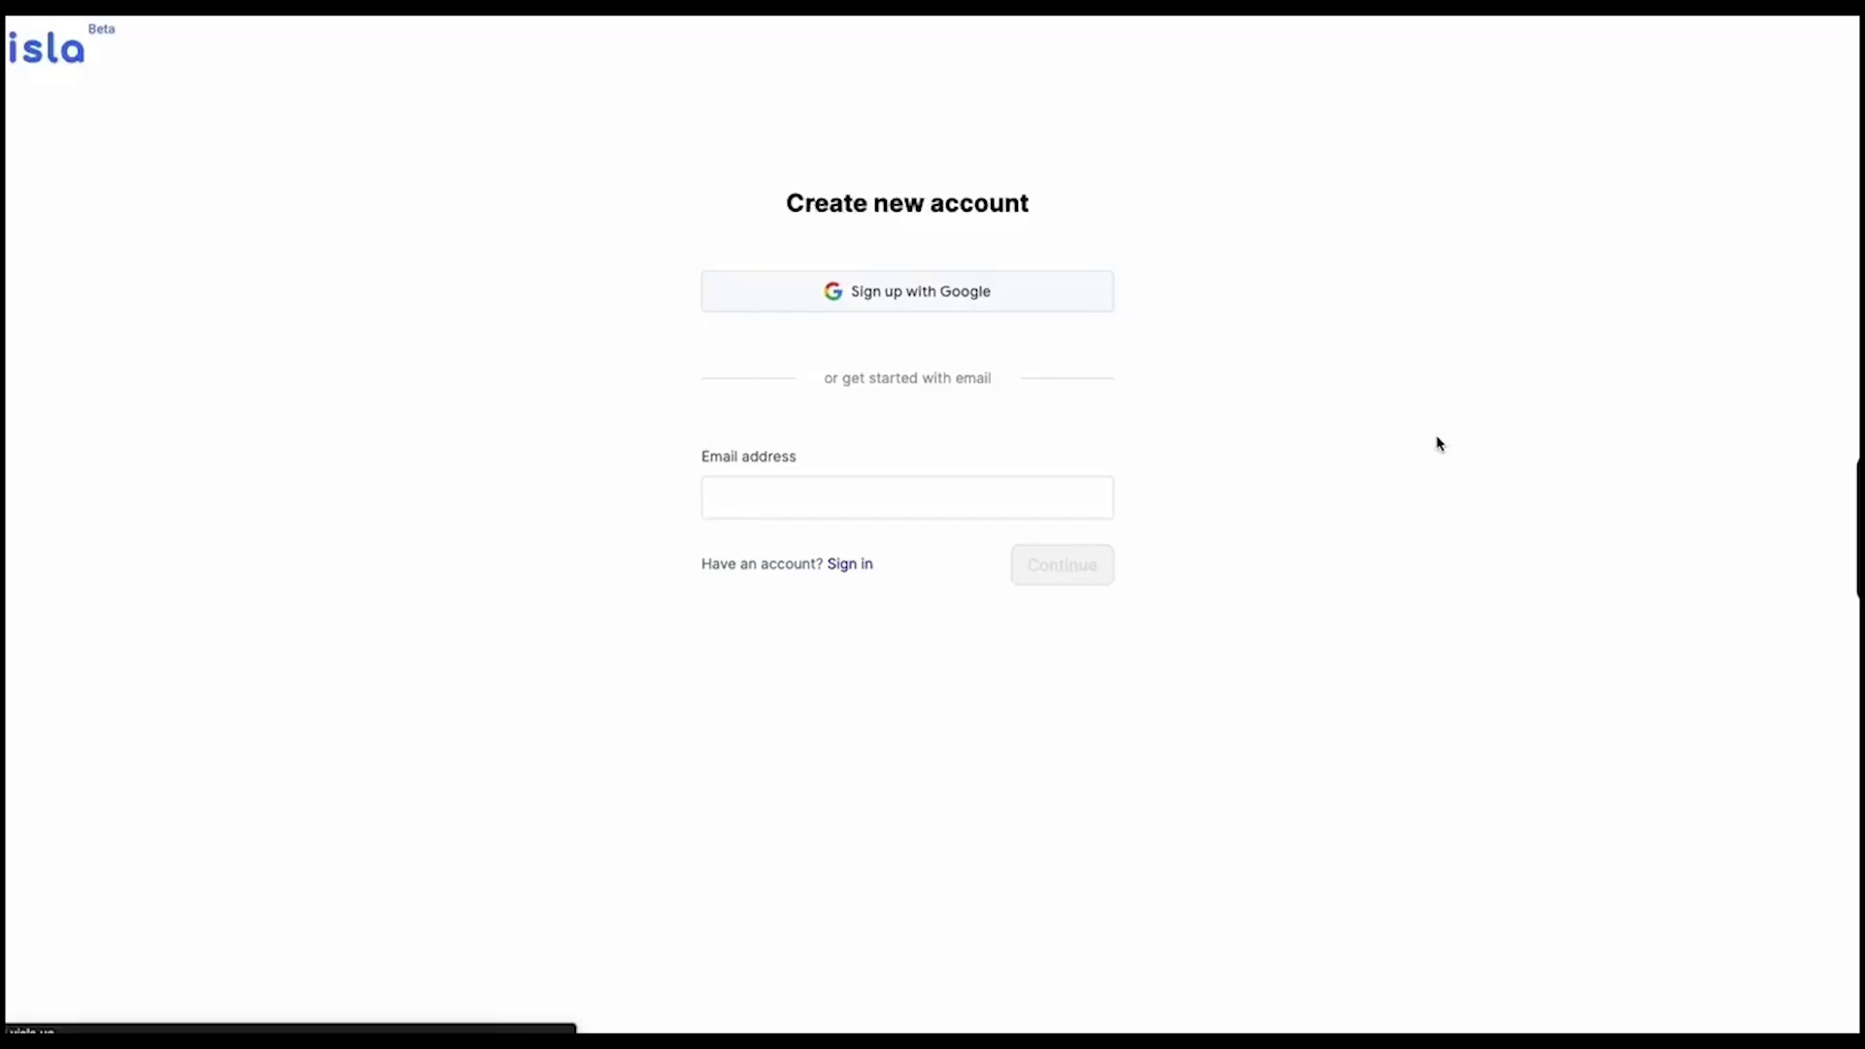
Capture the Visla video page showing the Enter Claim Code prompt.
key(super+shift+5)
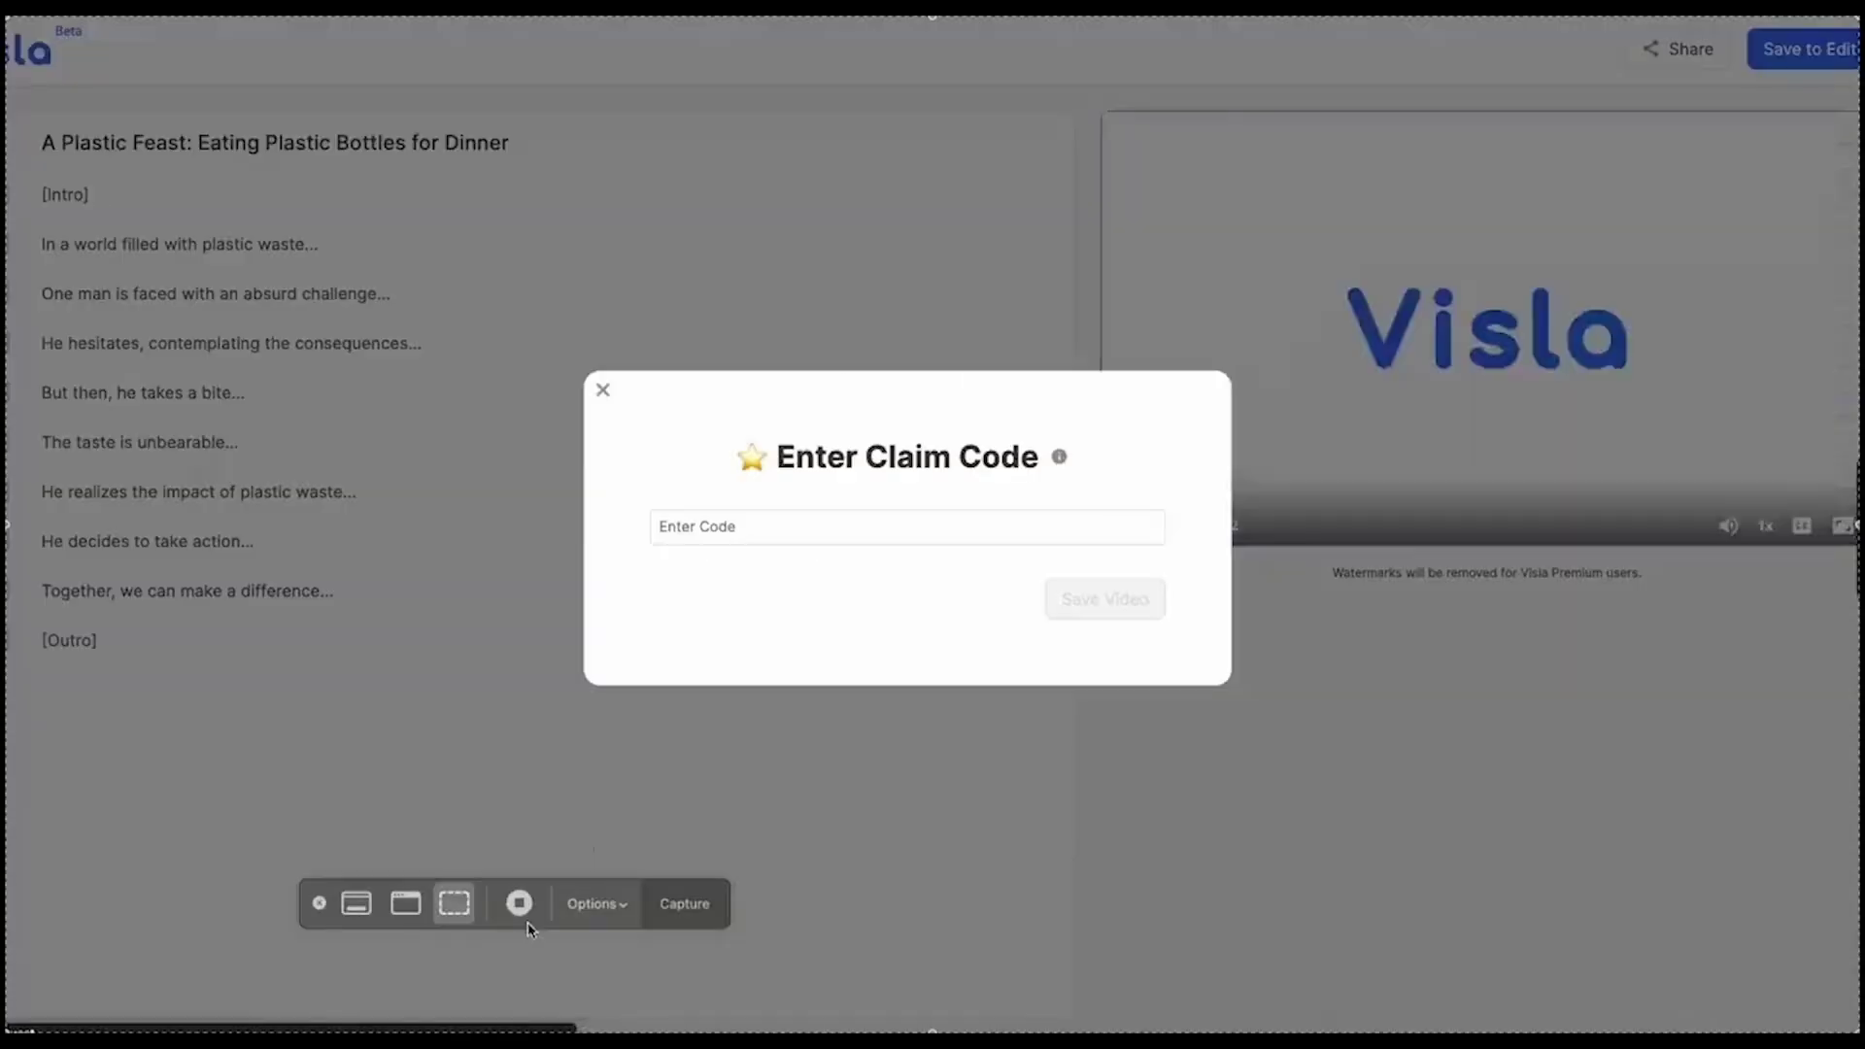